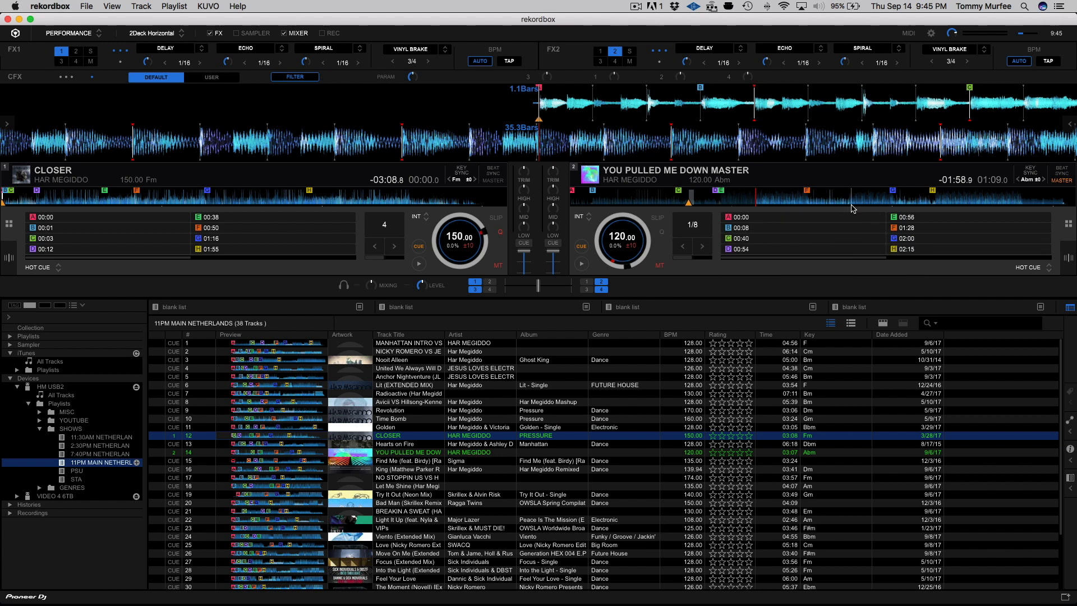
- Look through the further hot cue slots of YOU PULLED ME DOWN MASTER on the second deck
scroll(845, 246, right, 5)
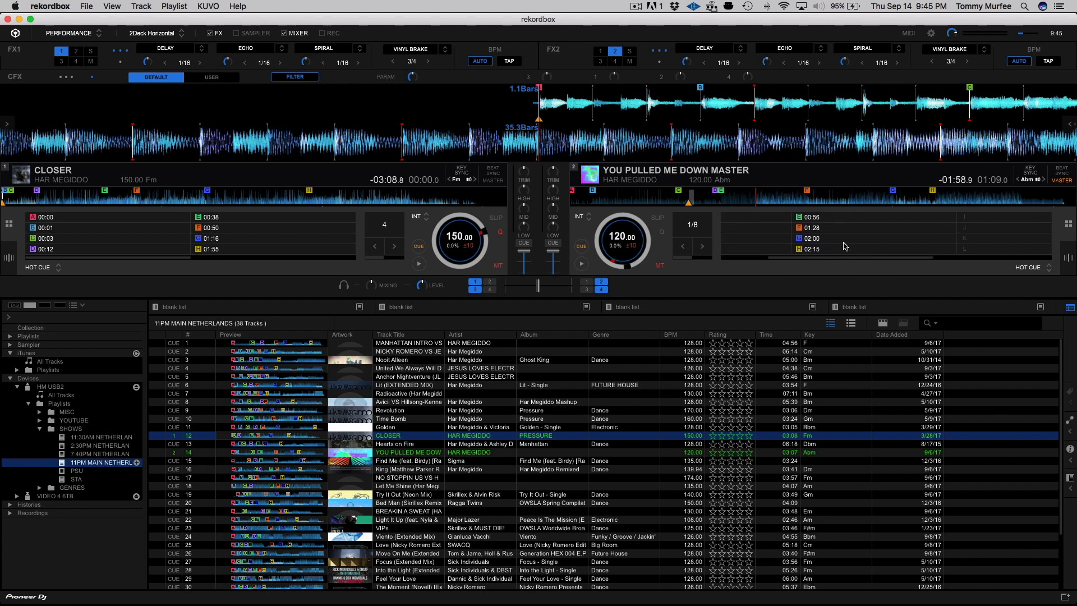
scroll(845, 246, right, 2)
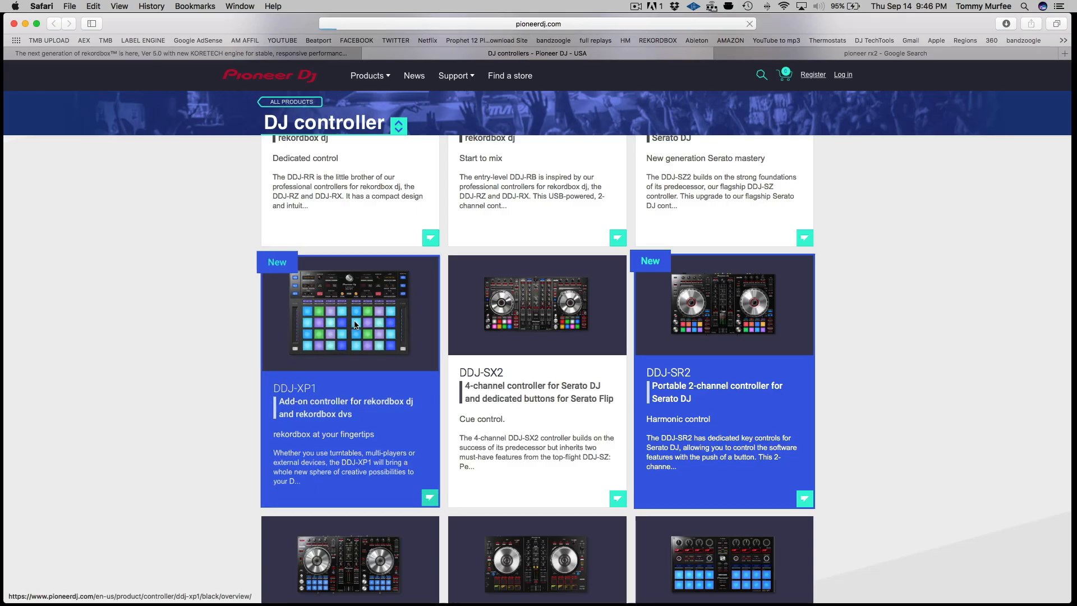
- Open the DDJ-XP1 product page on the Pioneer DJ site in Safari, examine its pad layout, and return to rekordbox
click(355, 325)
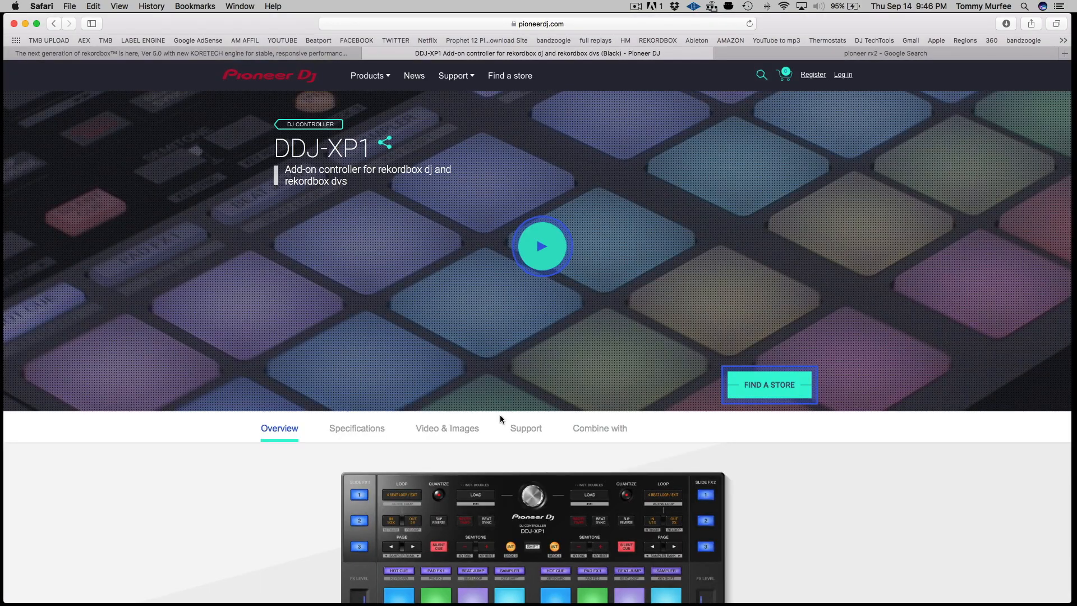
scroll(500, 415, down, 5)
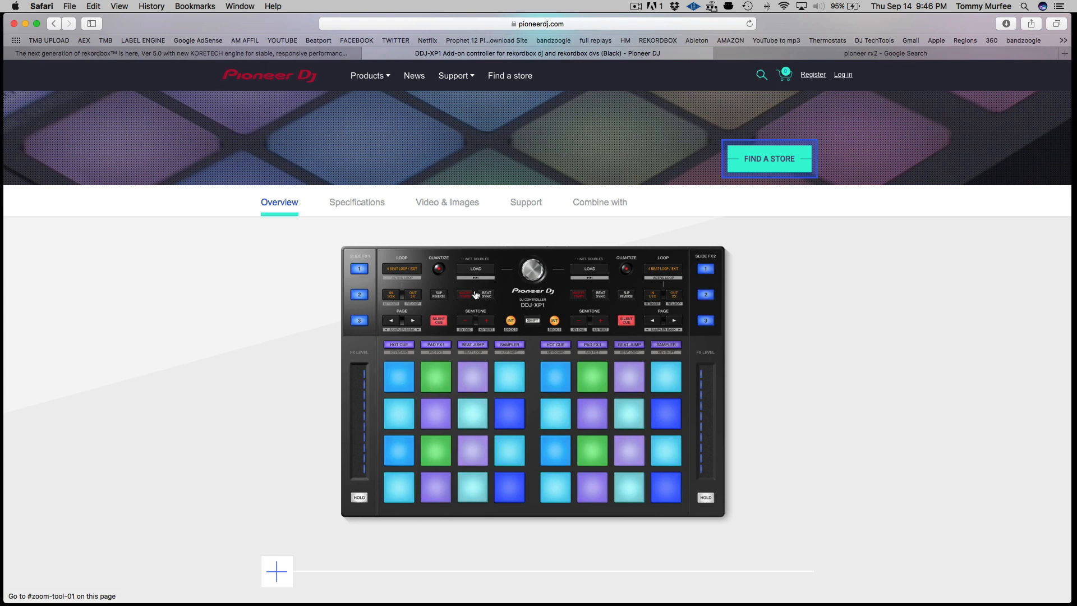
key(ctrl+Left)
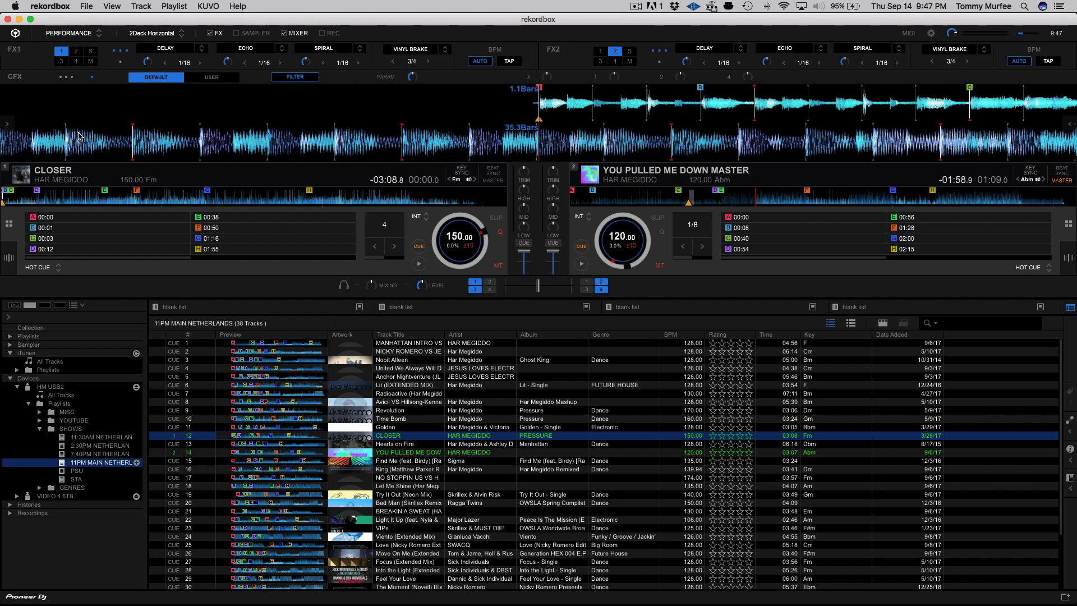
- Change from Performance to Export mode and show the beat grid controls for CLOSER
click(70, 33)
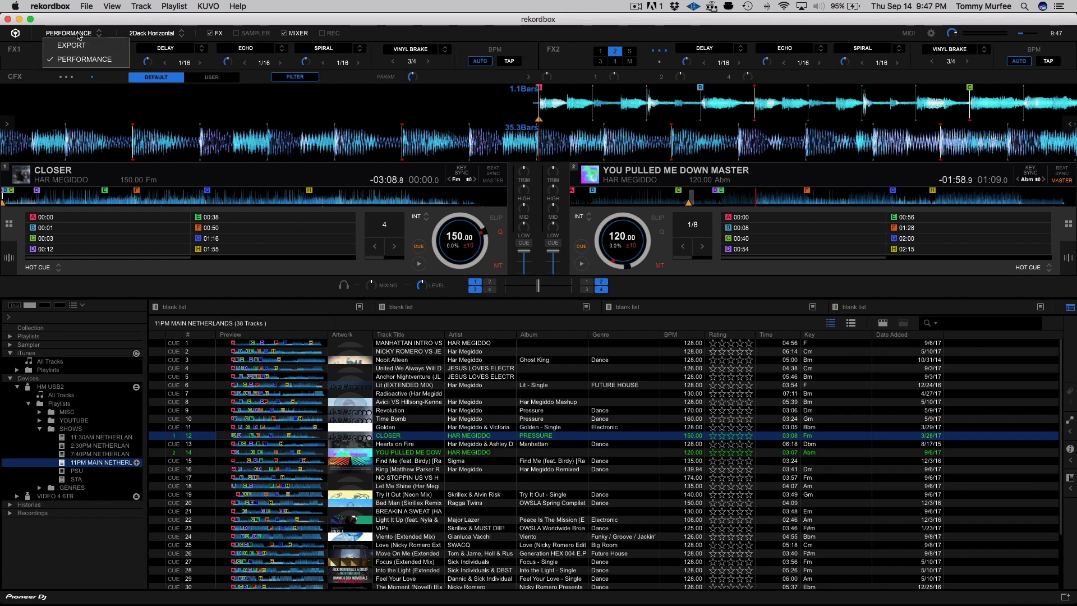
click(78, 38)
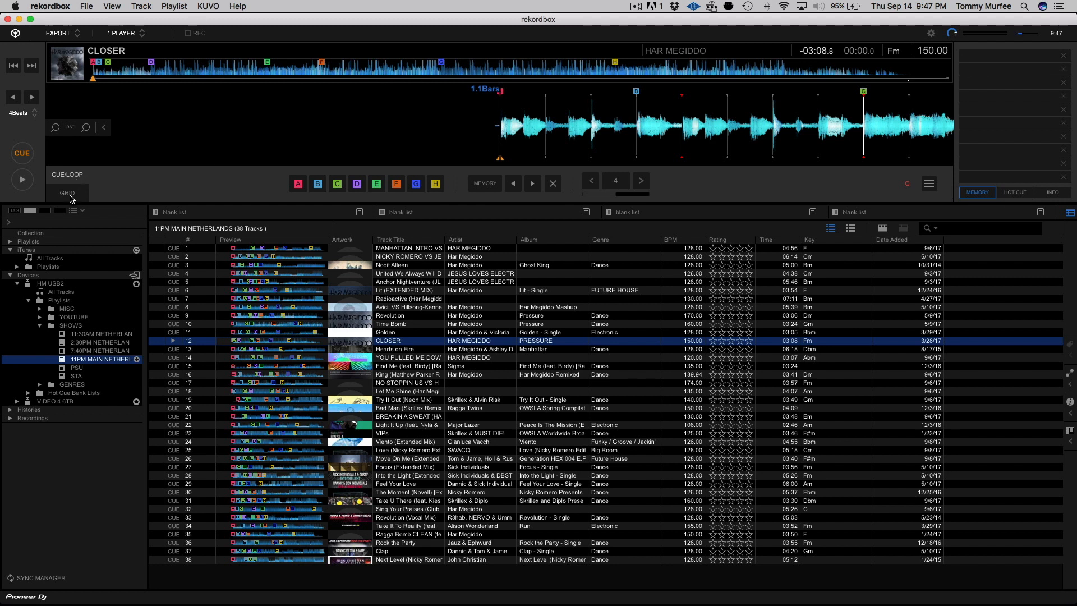
click(67, 193)
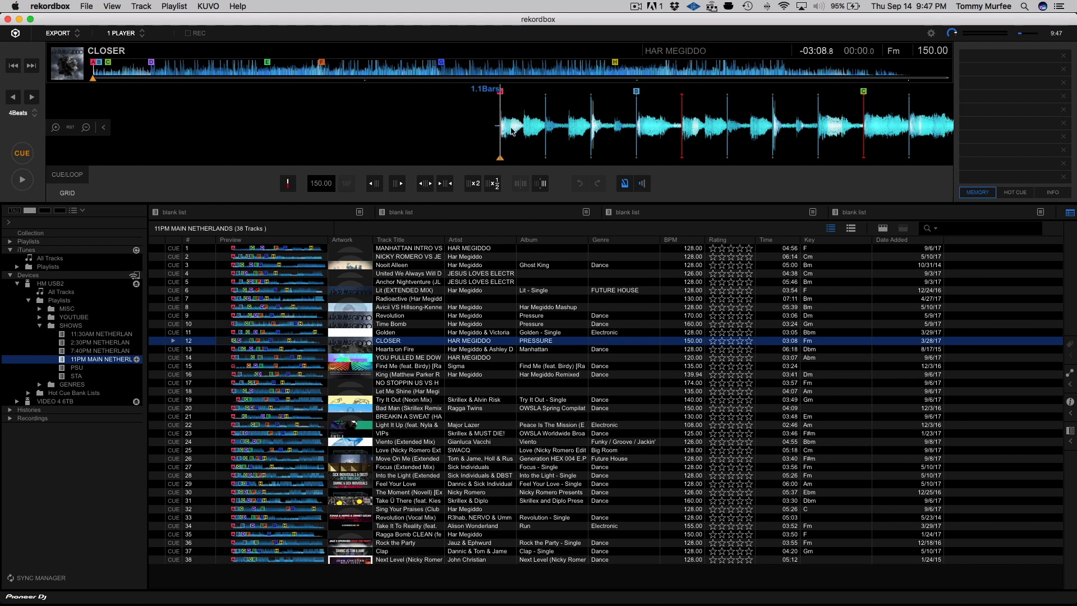
- Play the start of CLOSER to check its beat grid against the metronome, and pause playback
click(624, 183)
key(space)
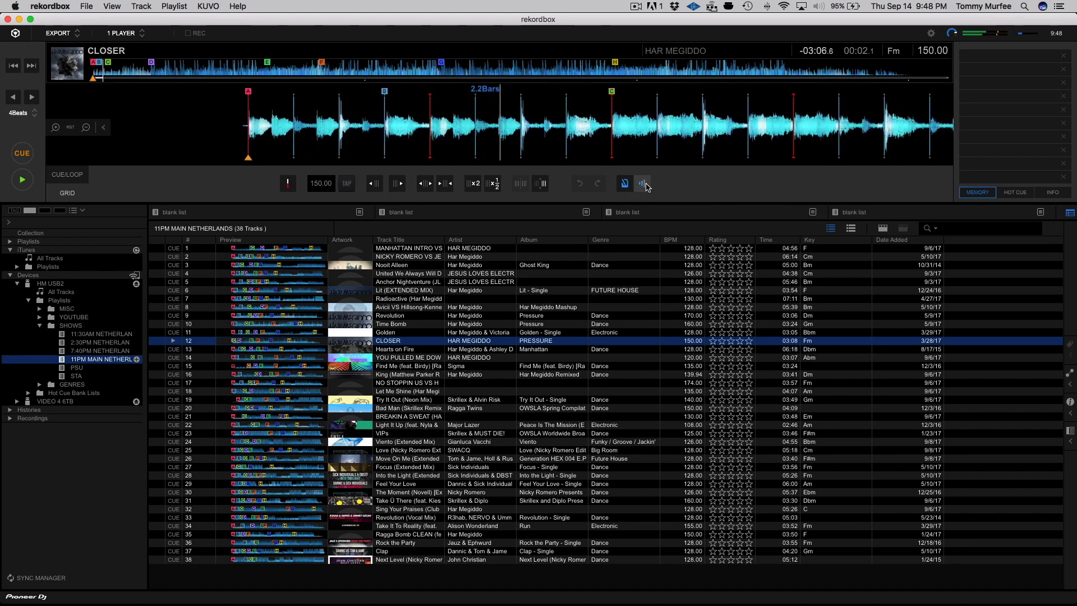
key(space)
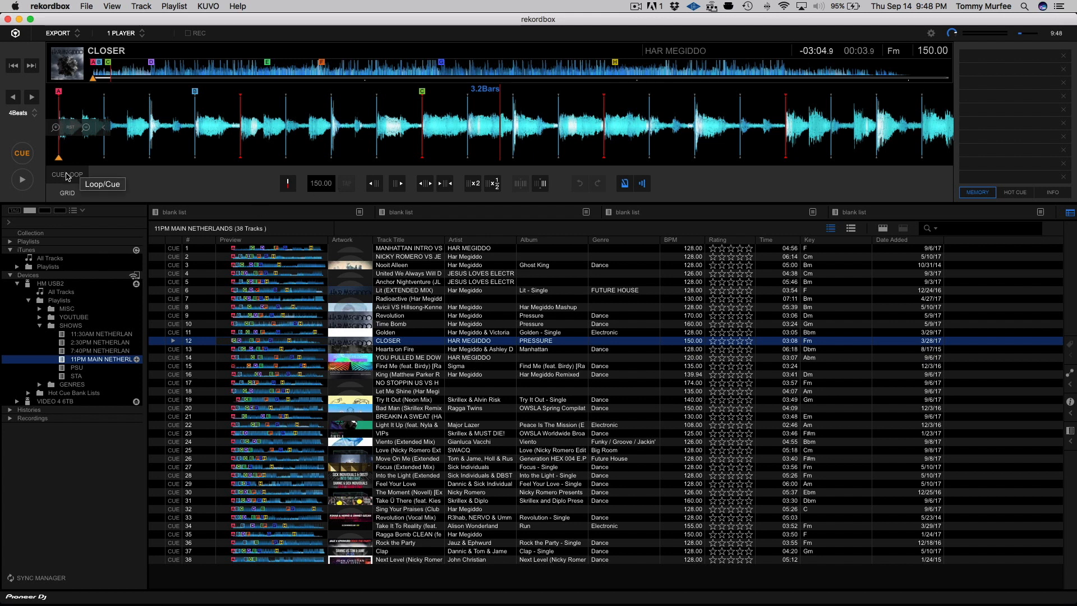
- Show the hot cue list and the cue/loop controls for CLOSER, playing a short passage and pausing it
click(1010, 192)
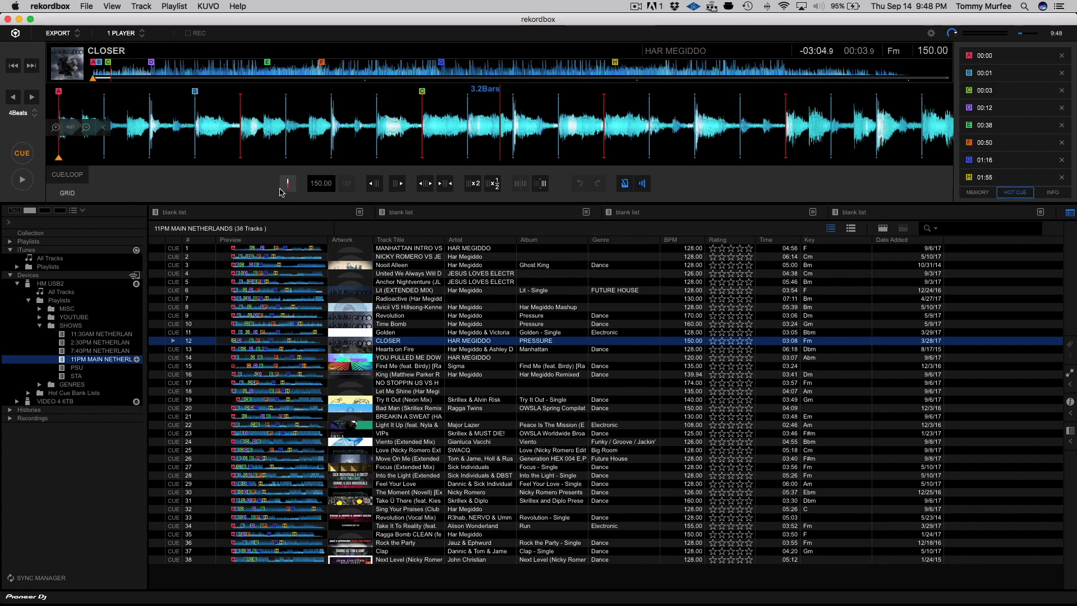
key(space)
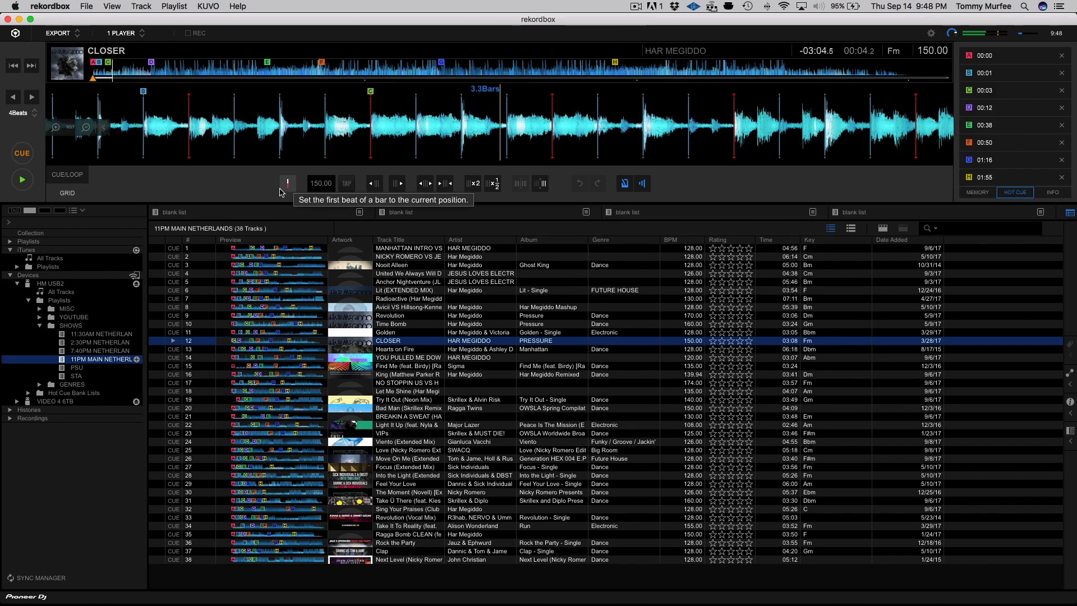
click(74, 175)
key(space)
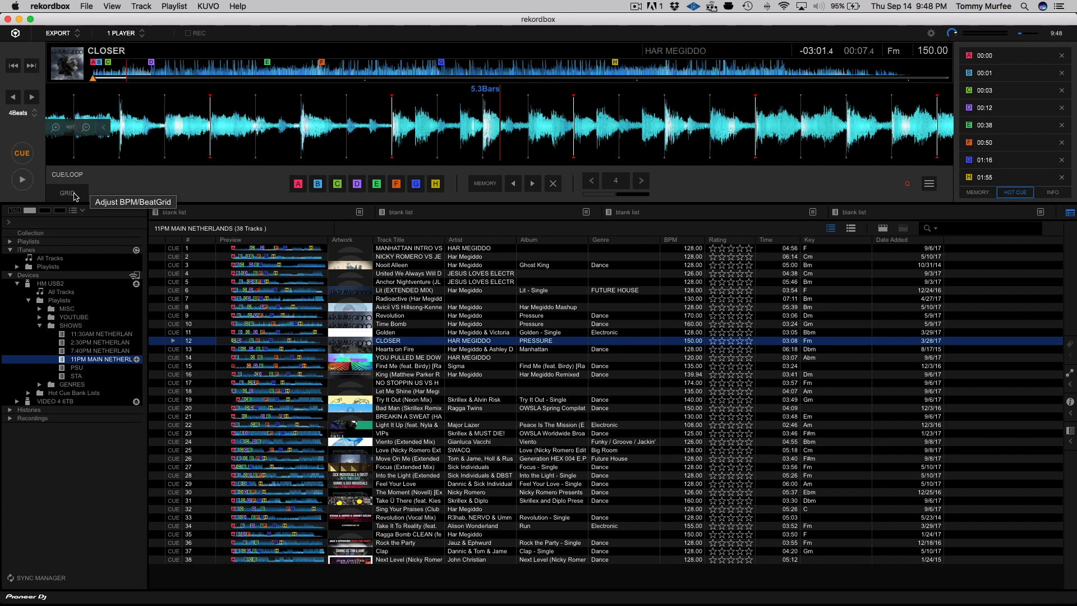
- Play CLOSER with the beat grid controls shown, toggle the metronome off and on to compare, and pause the track
click(67, 193)
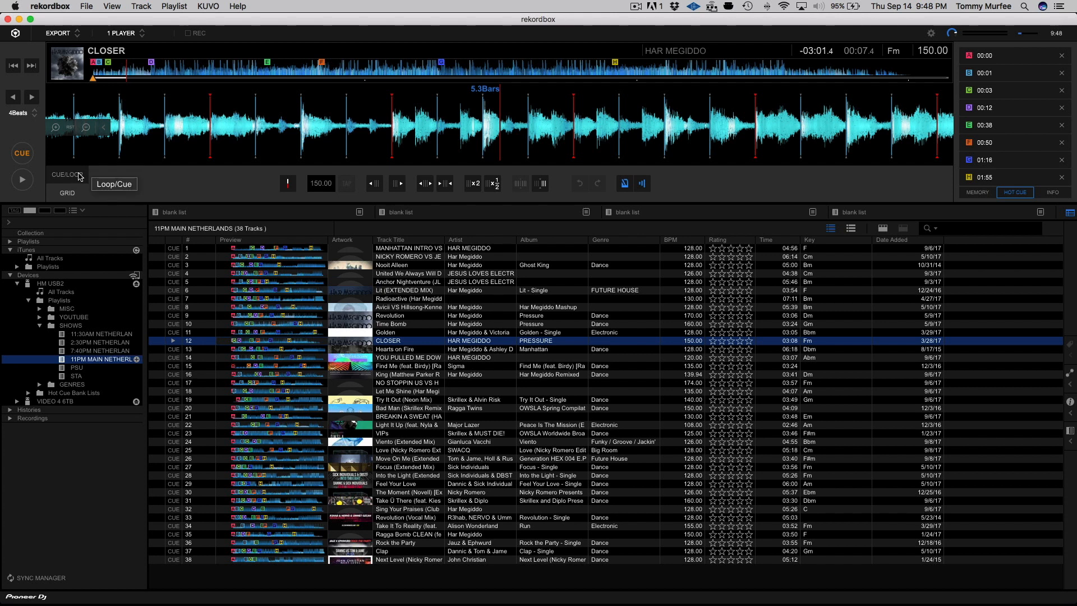
key(space)
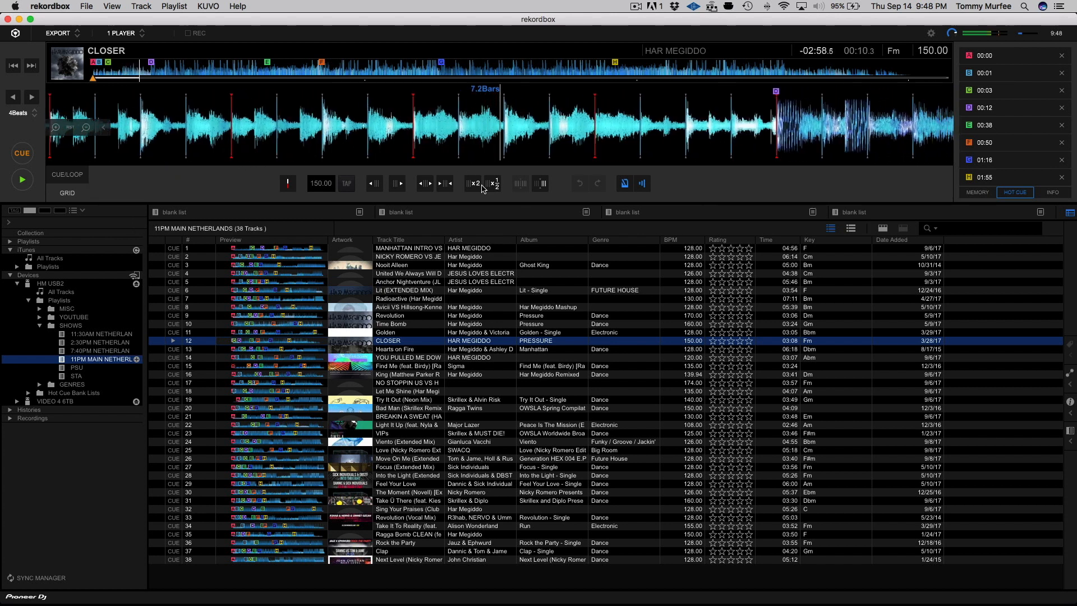
click(629, 183)
key(space)
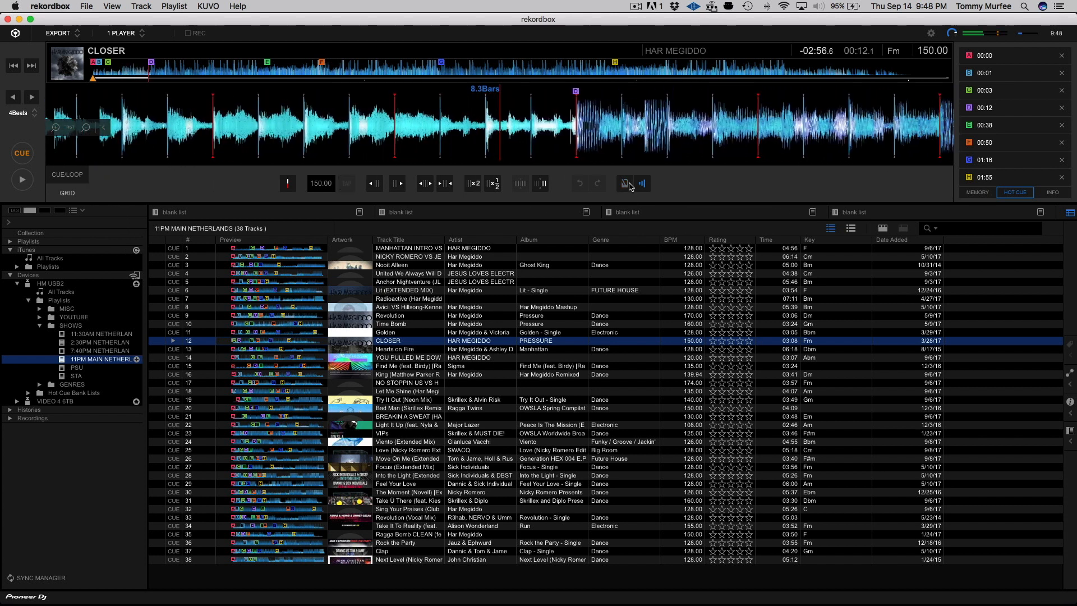
click(625, 184)
key(space)
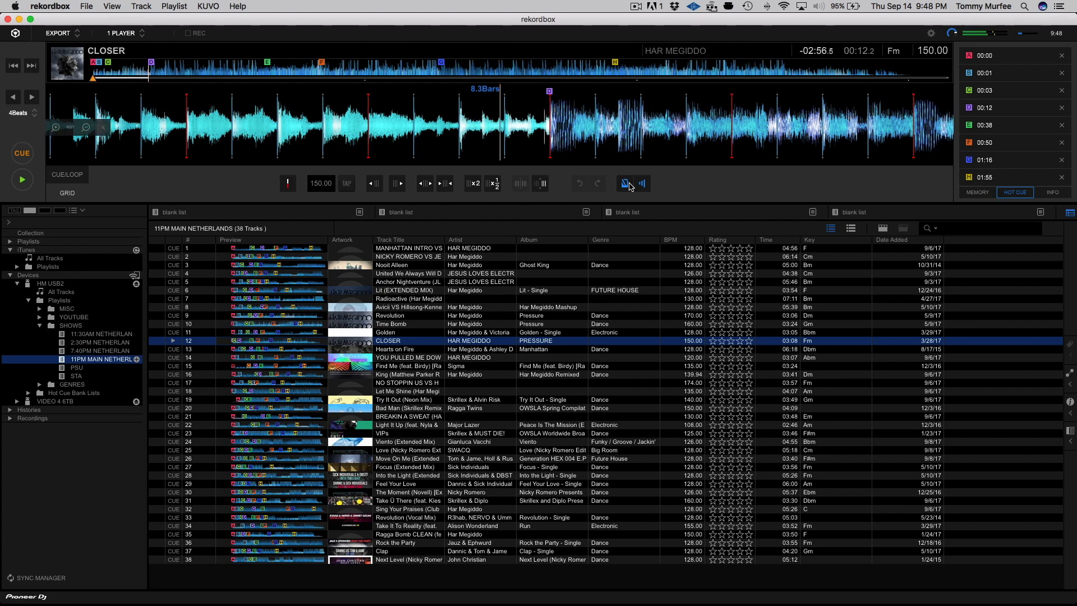
click(629, 184)
click(629, 184)
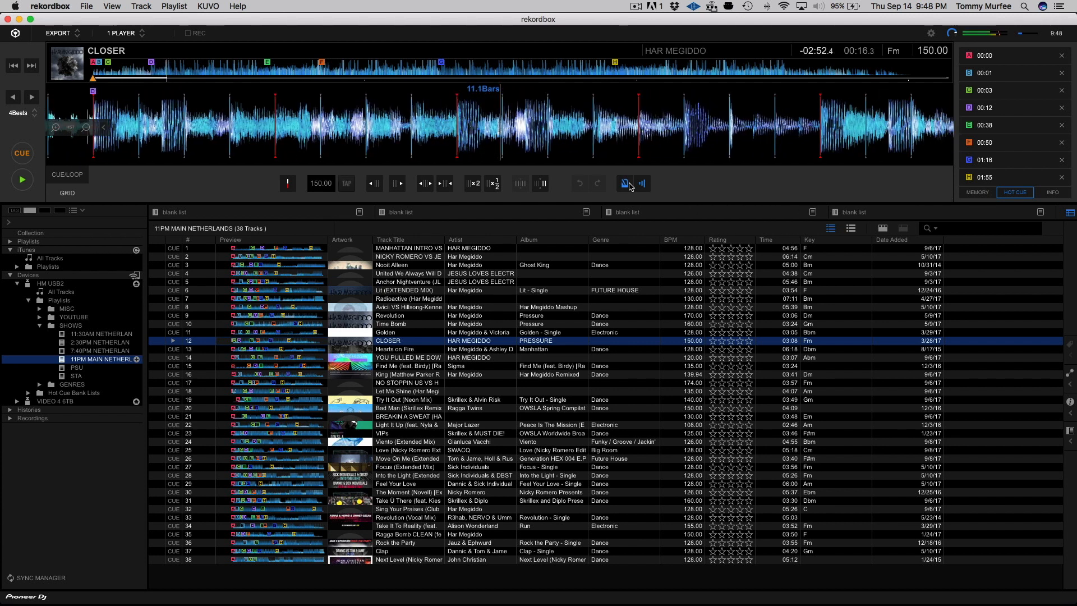
key(space)
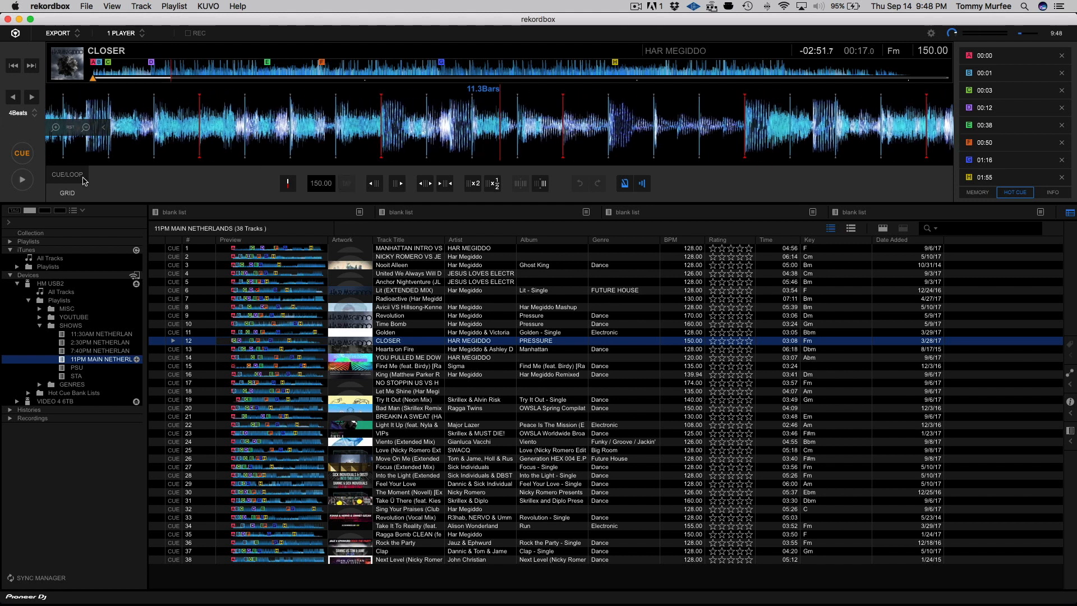
- Bring back the cue/loop controls for CLOSER and zoom its enlarged waveform out slightly
click(78, 178)
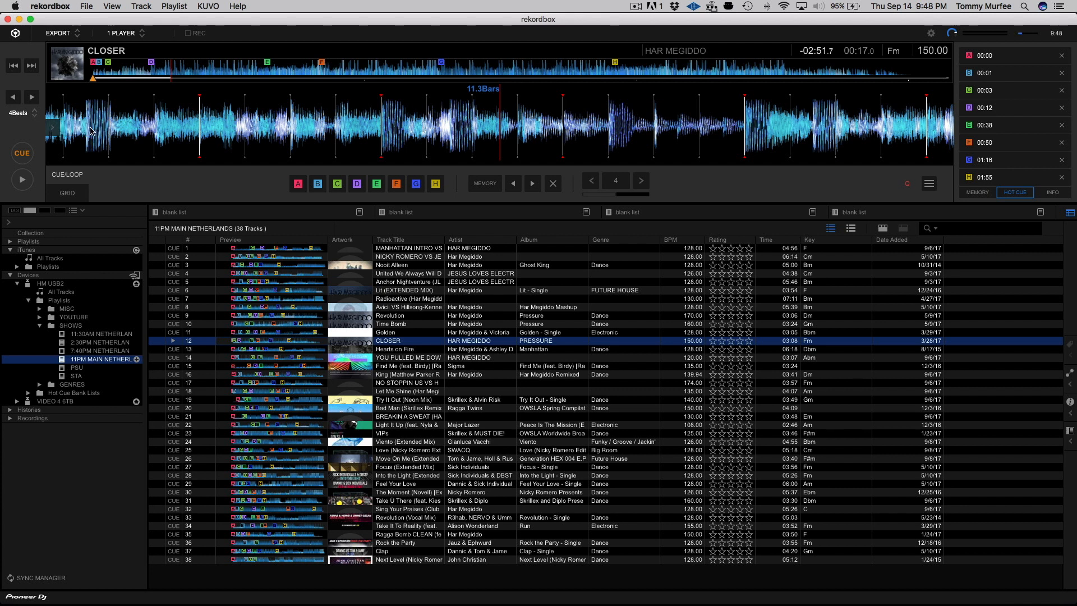
mouse_move(53, 128)
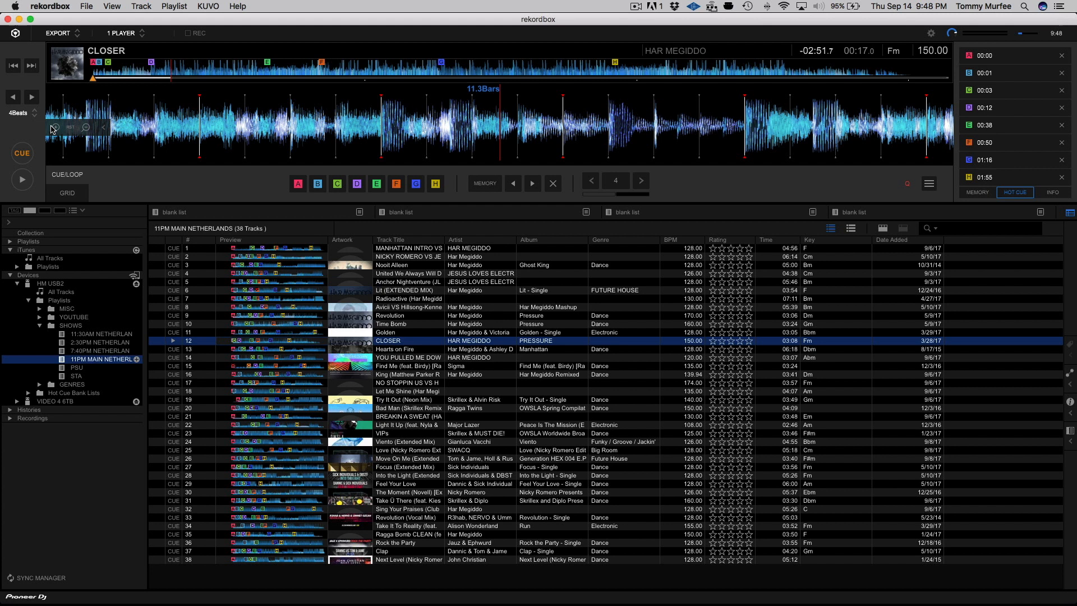
click(85, 129)
click(55, 128)
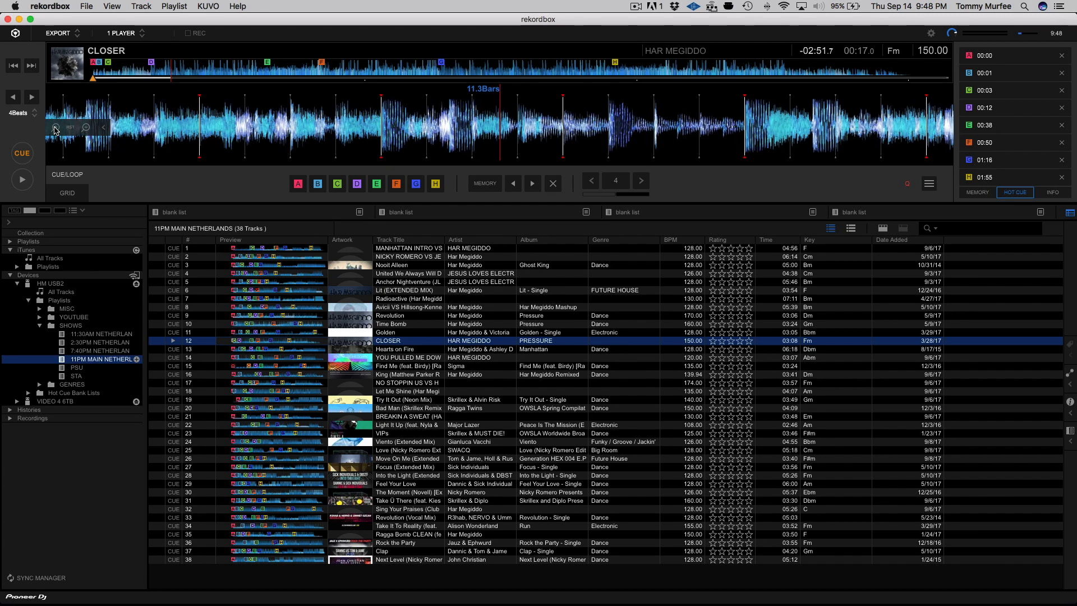
click(86, 129)
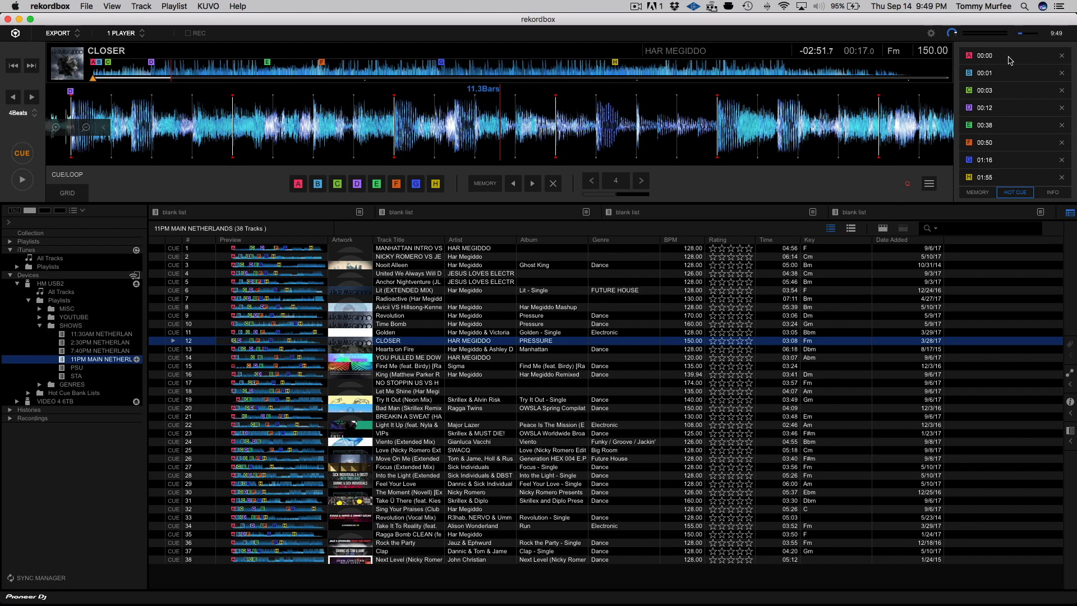
- Examine the player's options for waveform color, beat count display and active loop playback, and close them
mouse_move(301, 183)
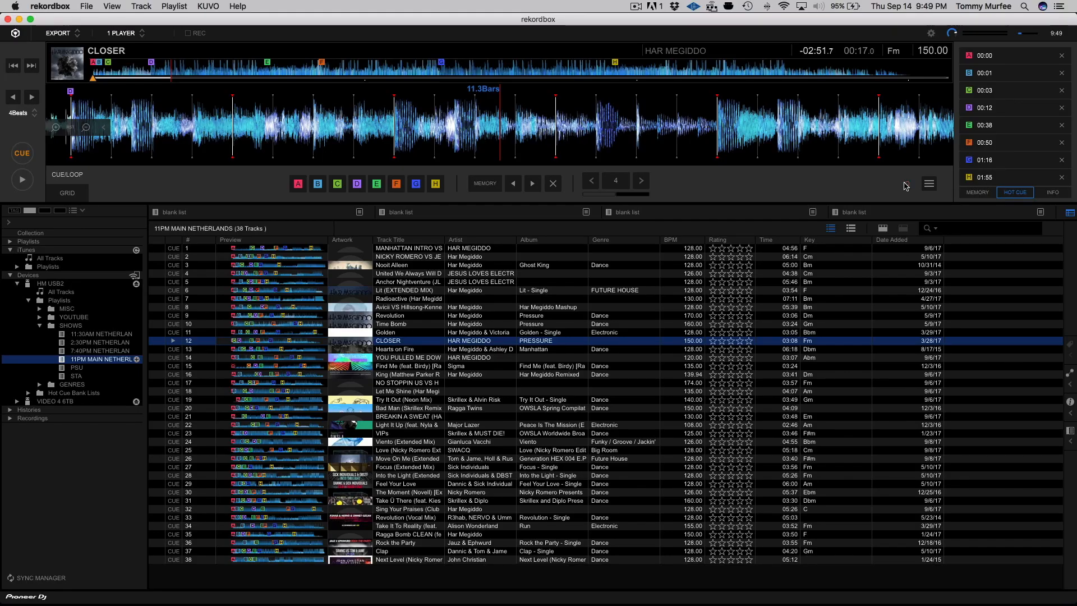
click(908, 184)
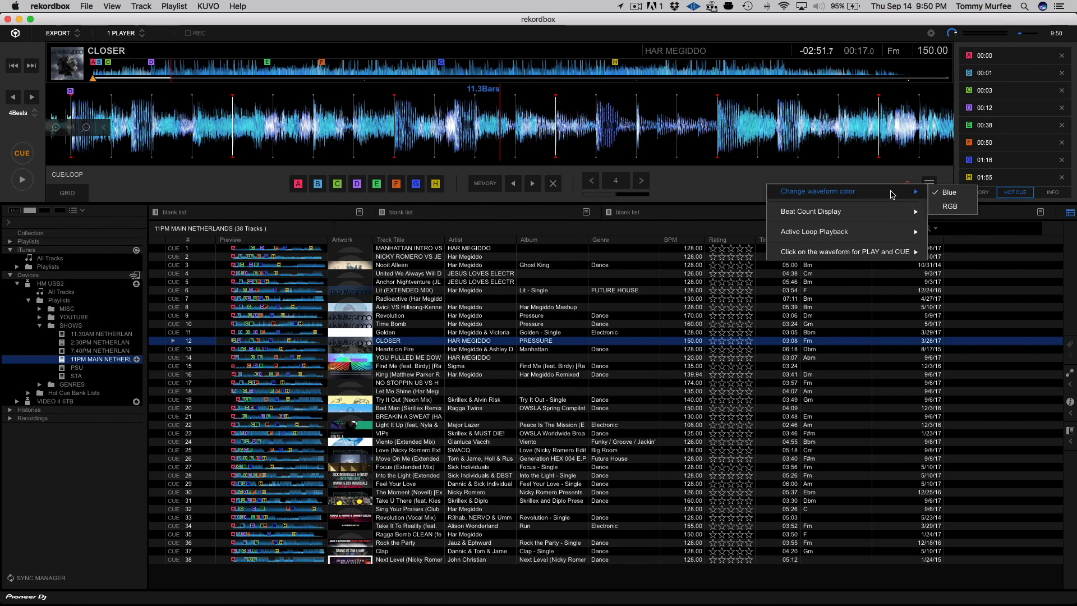
mouse_move(893, 216)
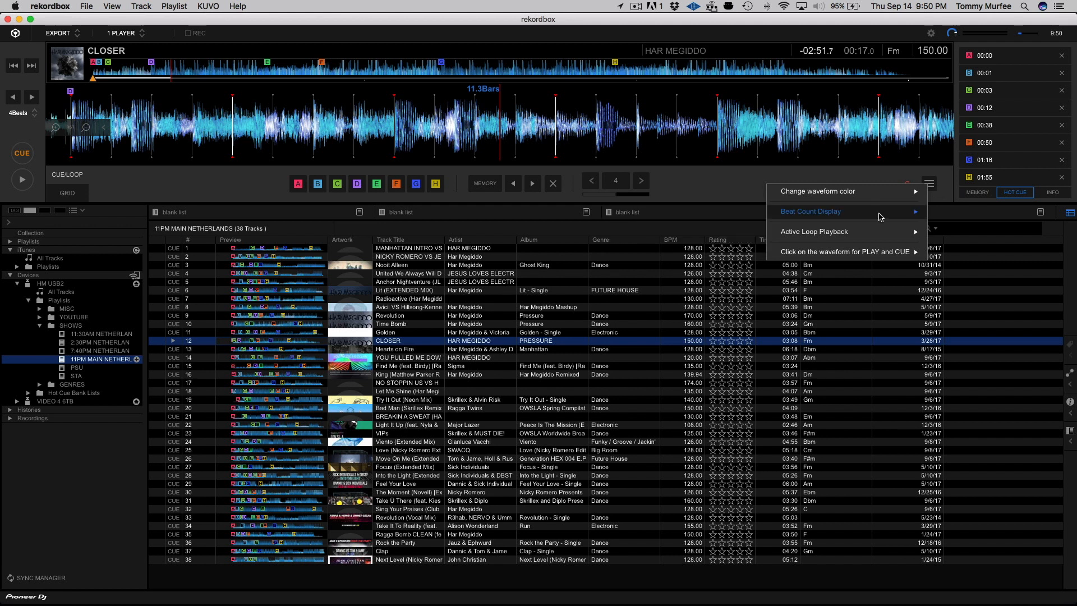
mouse_move(862, 236)
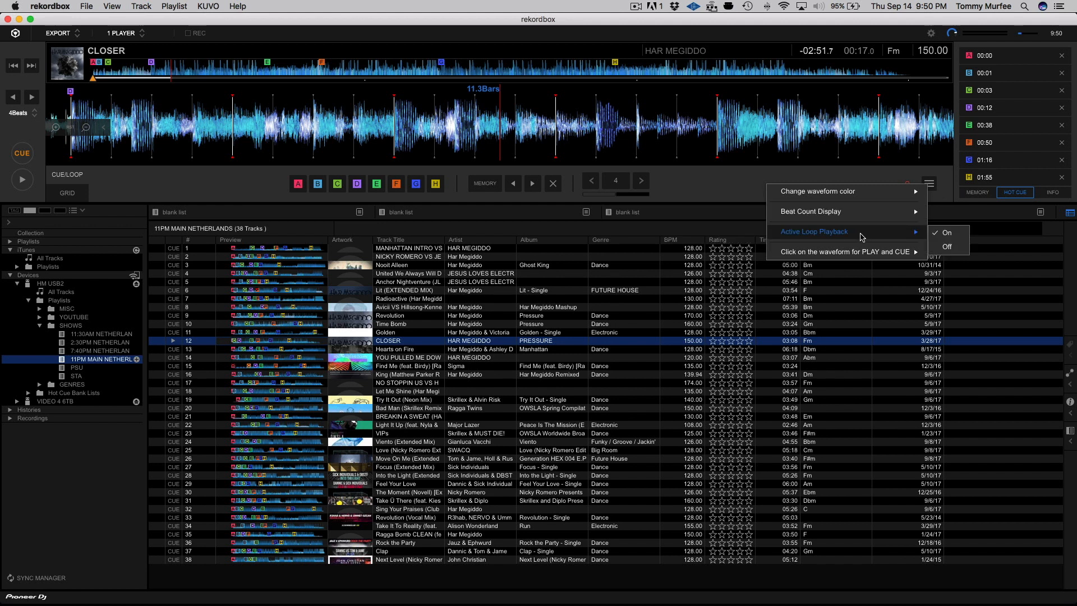
click(728, 184)
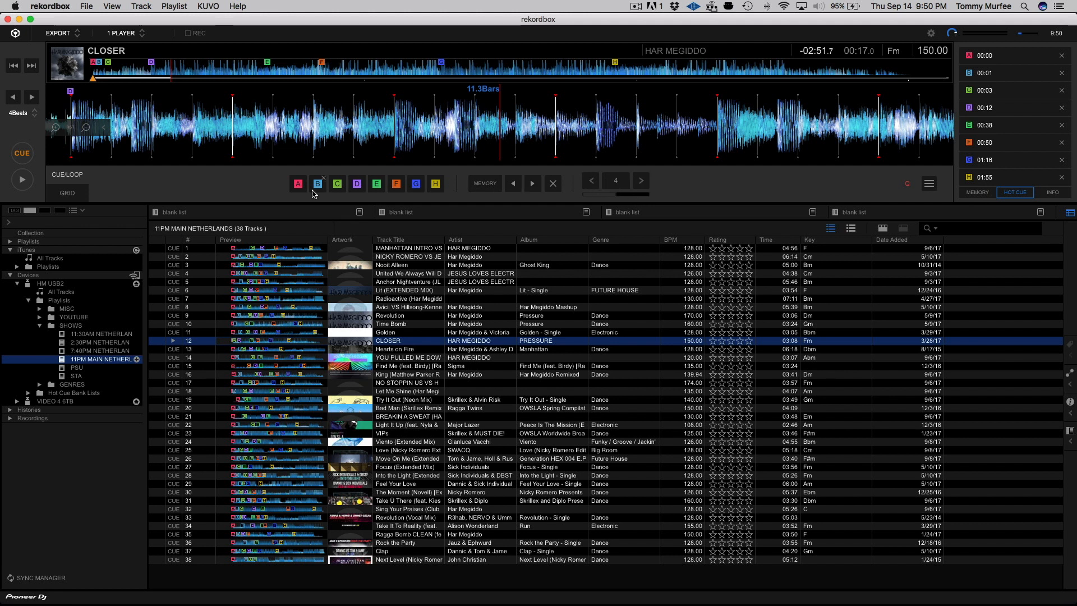
- Alternate between the beat grid and cue/loop controls of CLOSER, ending on the beat grid controls
click(70, 192)
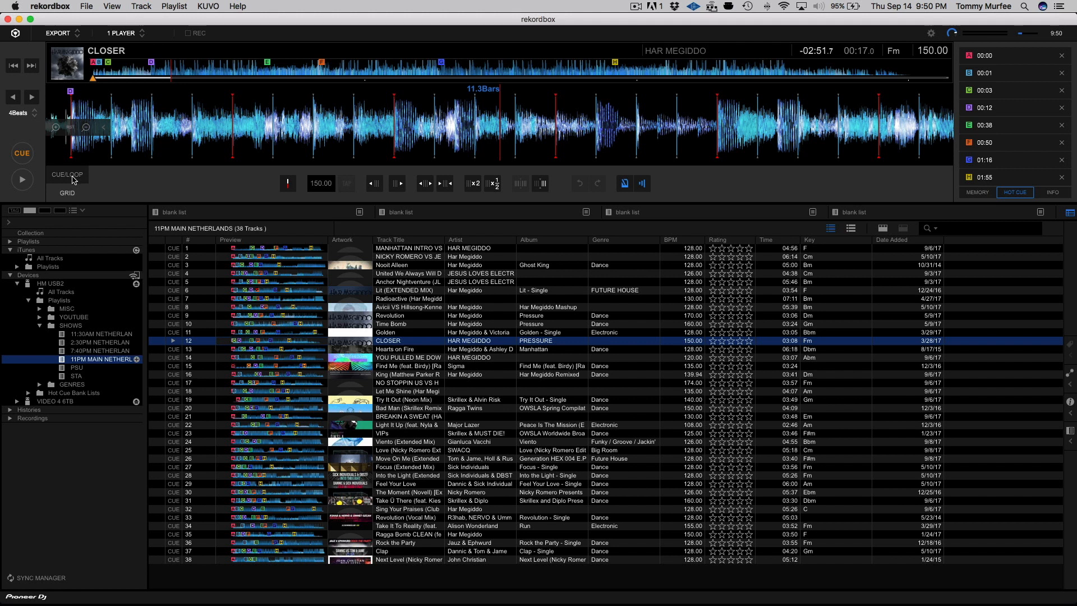
click(72, 178)
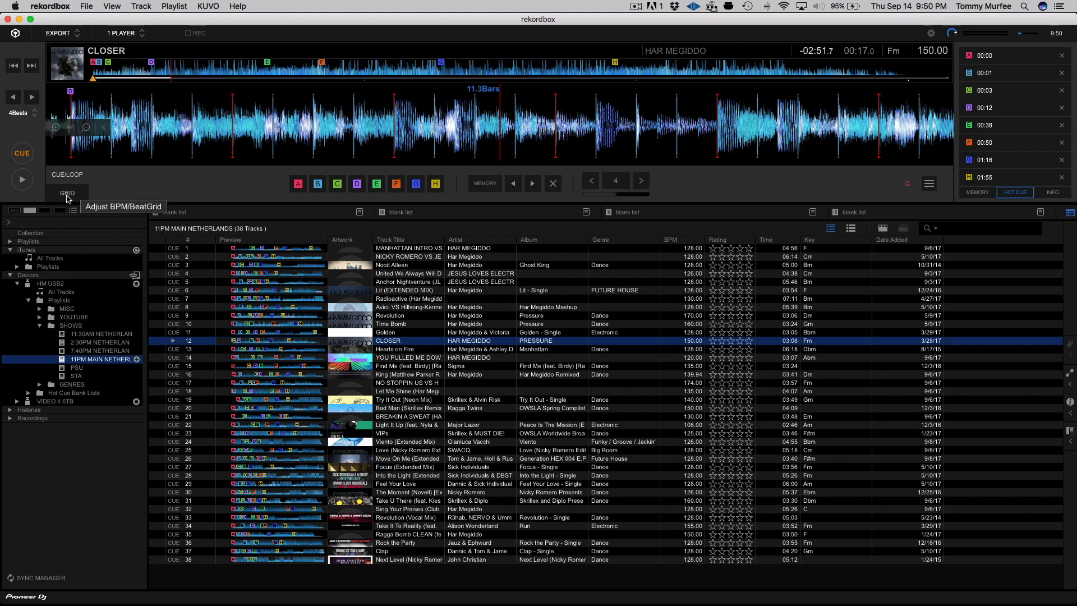
click(68, 192)
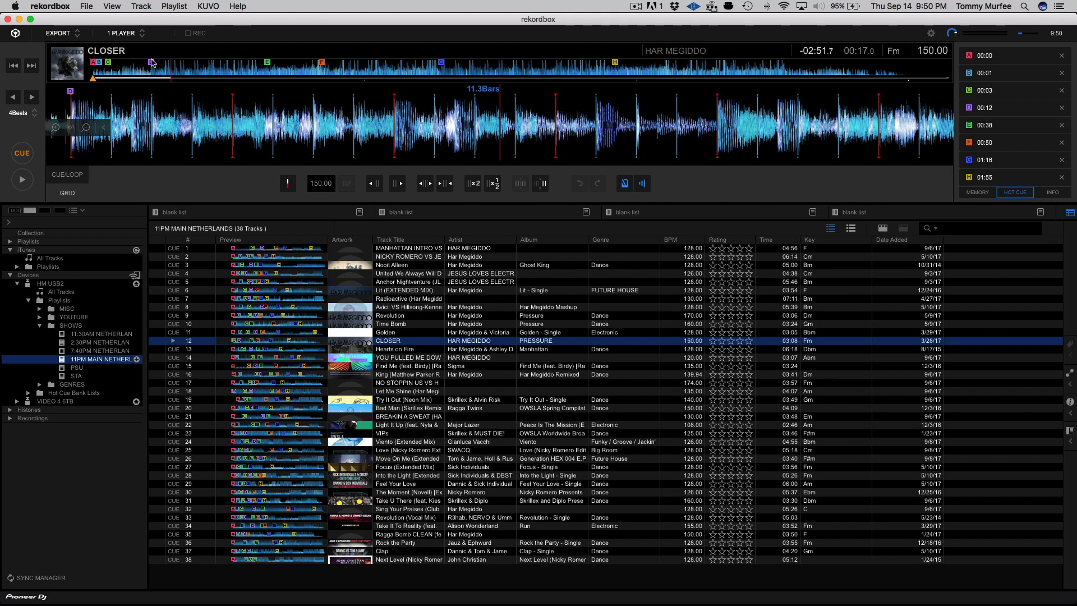
- Switch to the 2 Player layout and review the hot cue, info and memory views for CLOSER
click(135, 34)
click(135, 57)
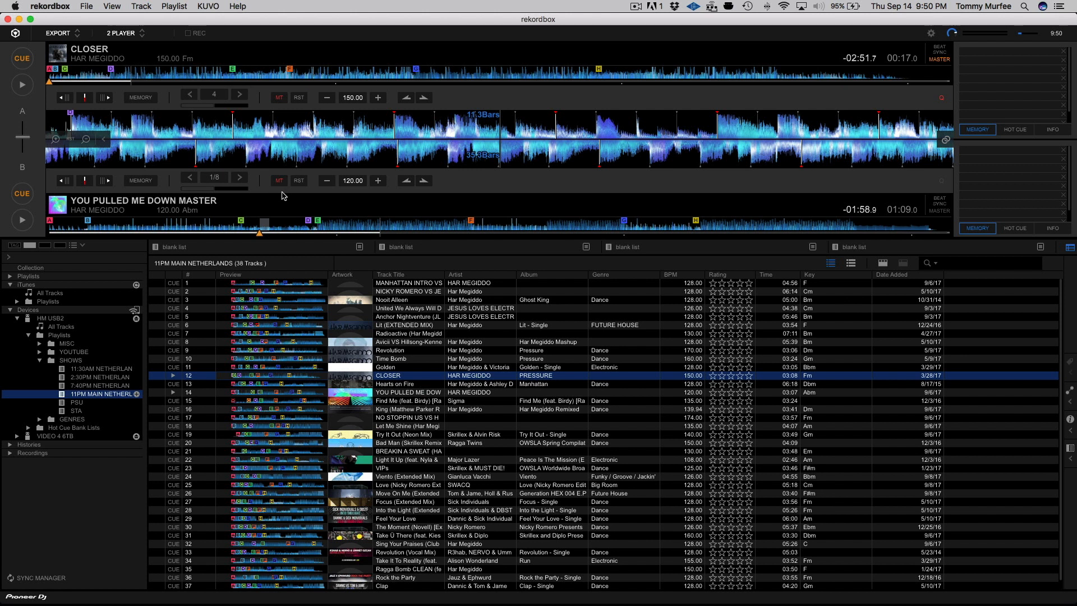
click(1021, 131)
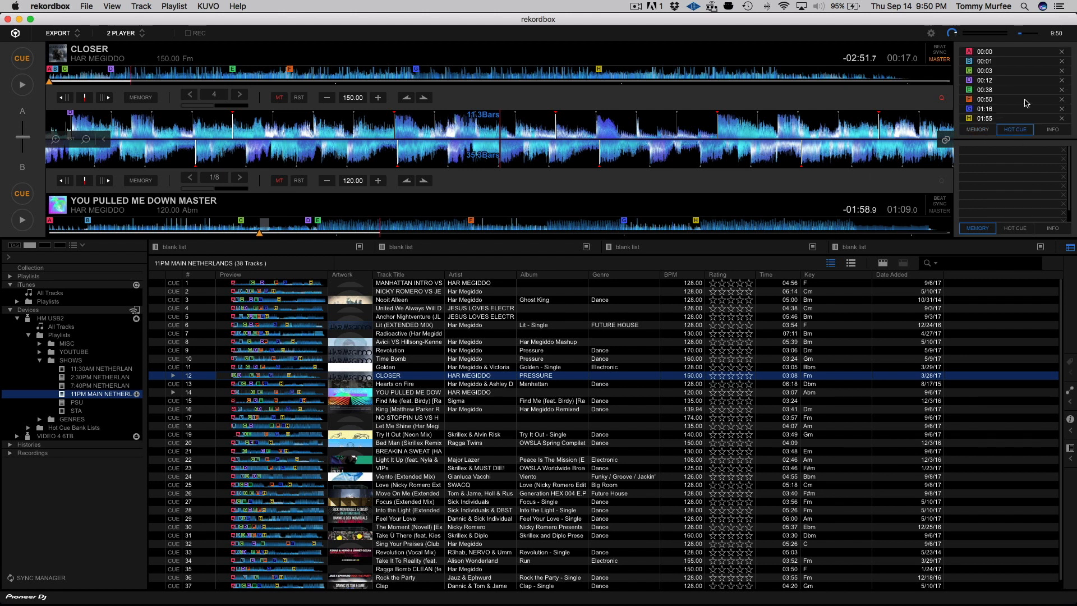
click(1050, 130)
click(1028, 130)
click(977, 129)
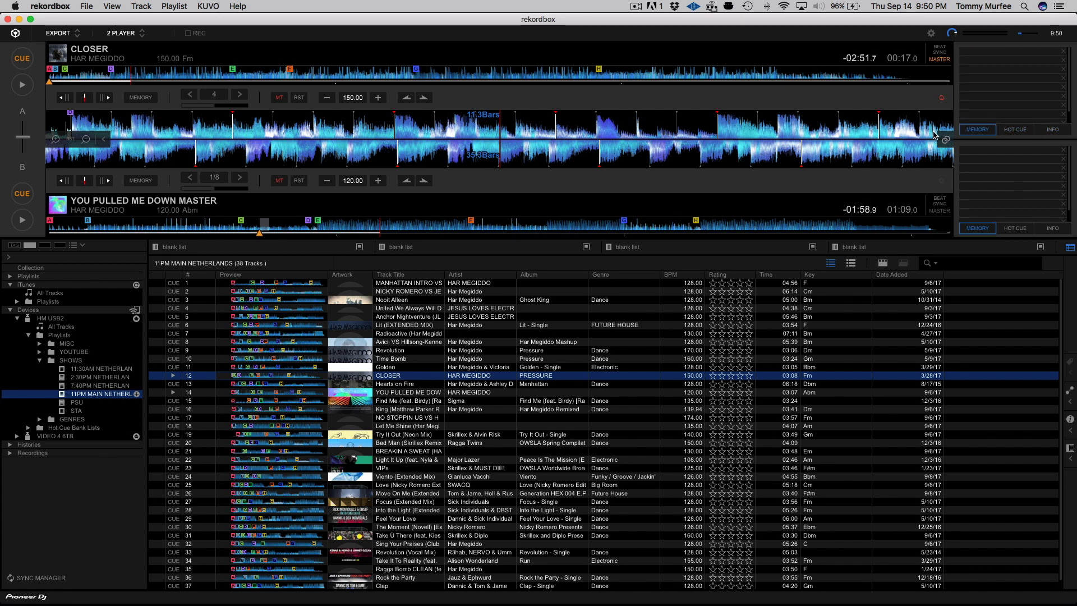
- Return the Export mode layout to 1 Player
click(132, 35)
click(129, 46)
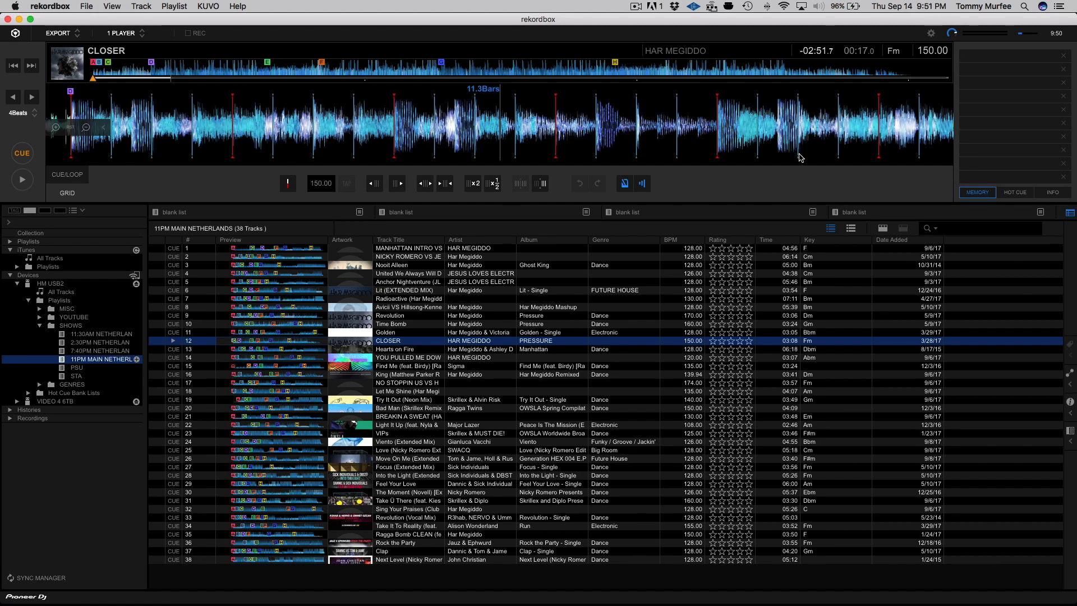
- Show CLOSER's hot cue list, jump to hot cue F at 00:50 and nudge the waveform slightly forward
click(1009, 194)
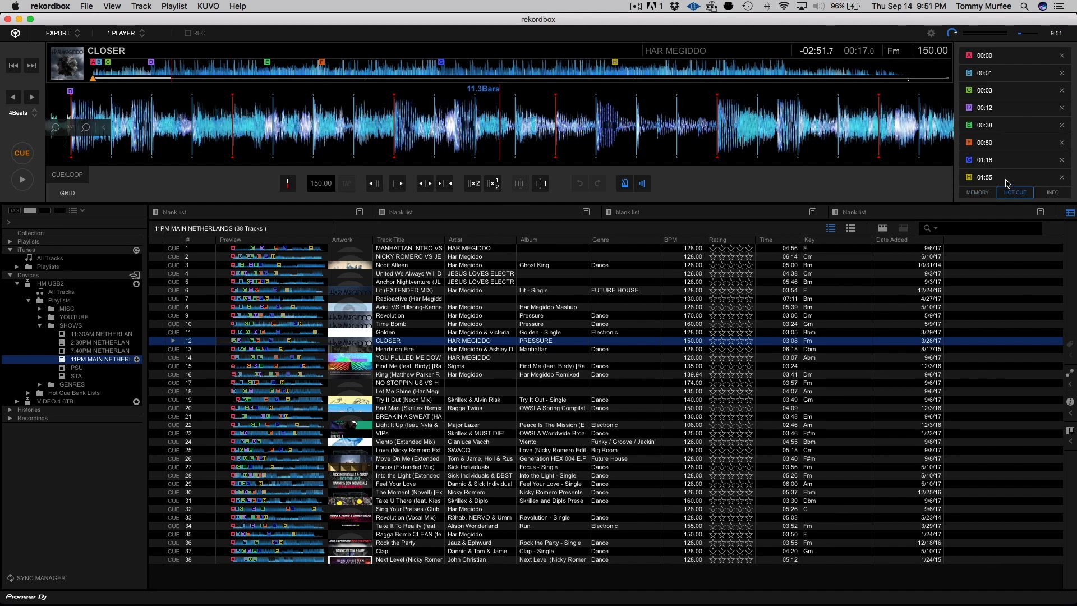
click(997, 139)
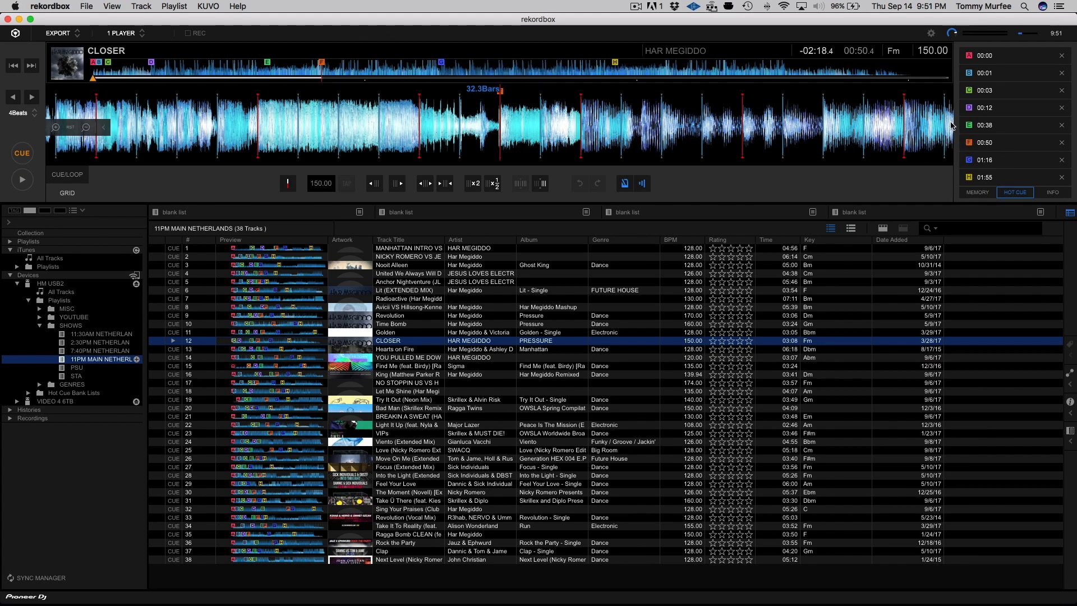
drag(950, 130, 906, 127)
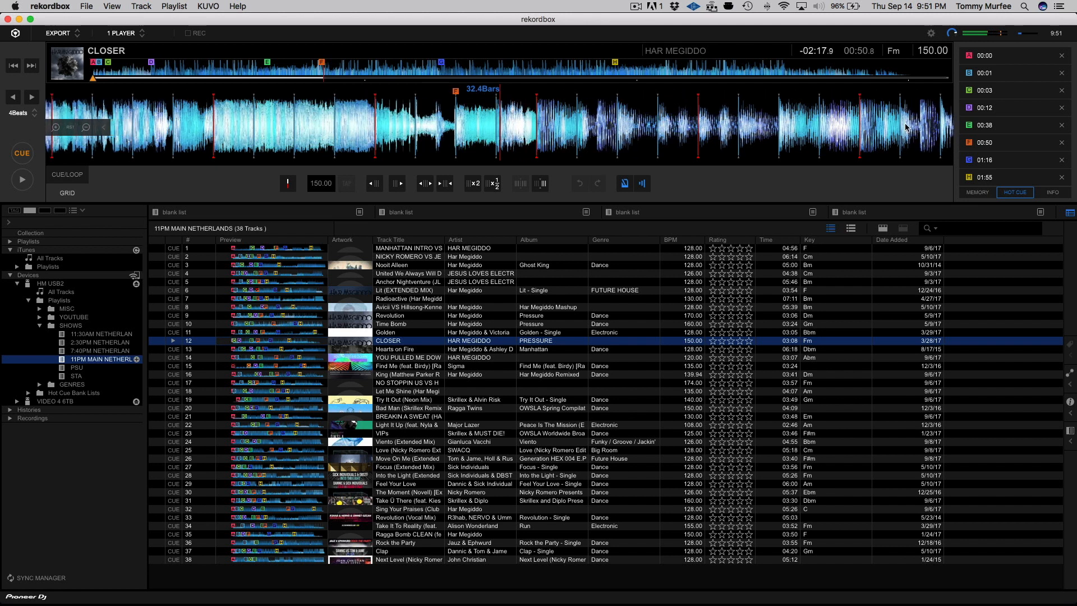
- Show the recording panel in Export mode and hide it again
click(189, 33)
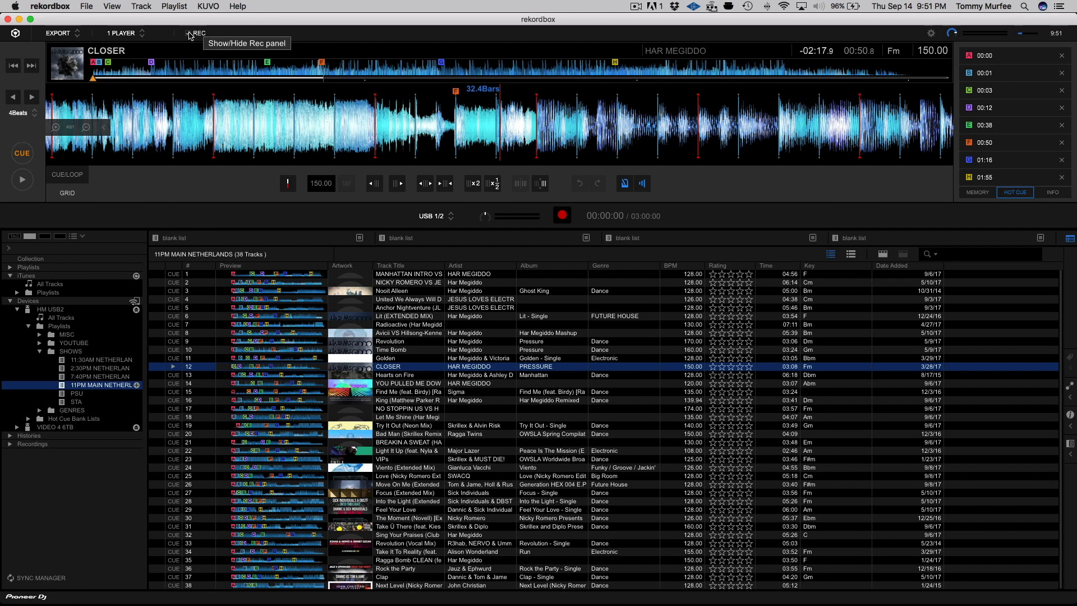
click(189, 34)
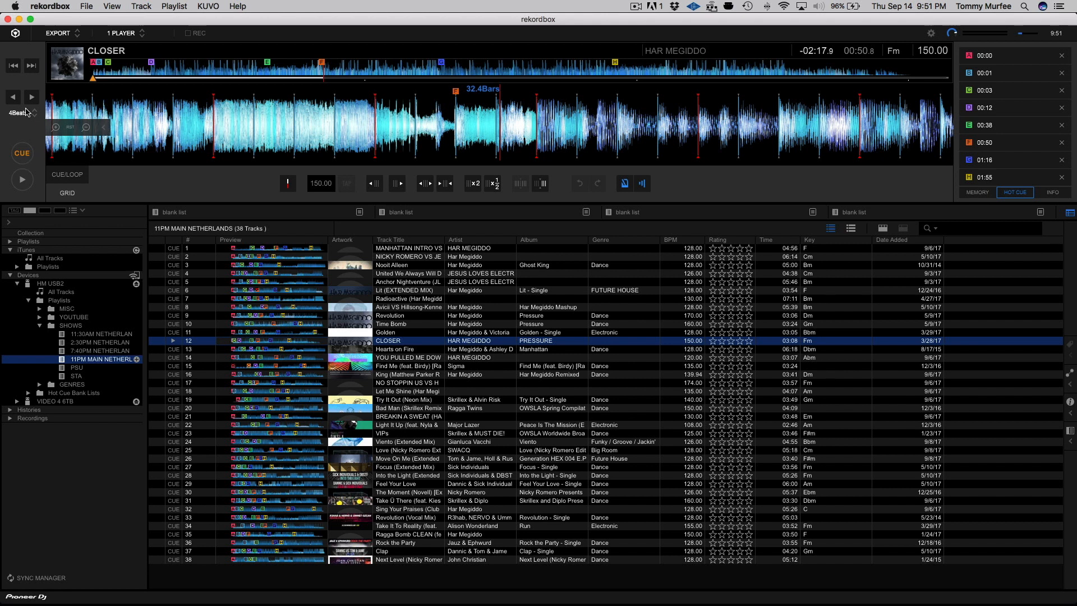
- Beat-jump CLOSER forward and back by 4 beats, twice in each direction
click(31, 98)
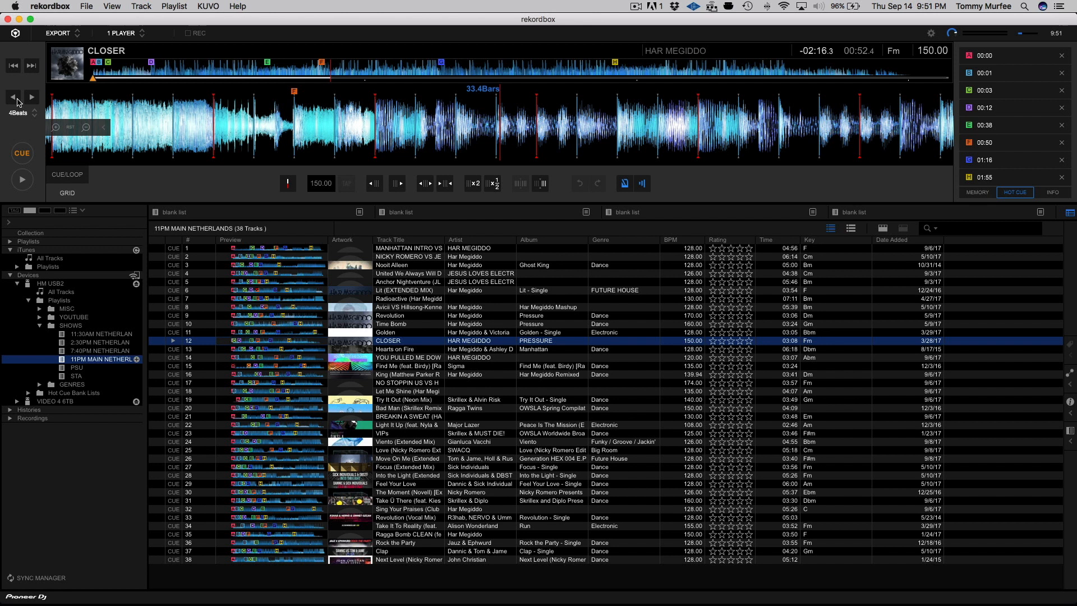
click(18, 99)
click(32, 100)
click(18, 99)
- Seek through CLOSER's overview waveform in several jumps, ending at about 01:50.9, shortly before hot cue H
click(324, 74)
click(400, 75)
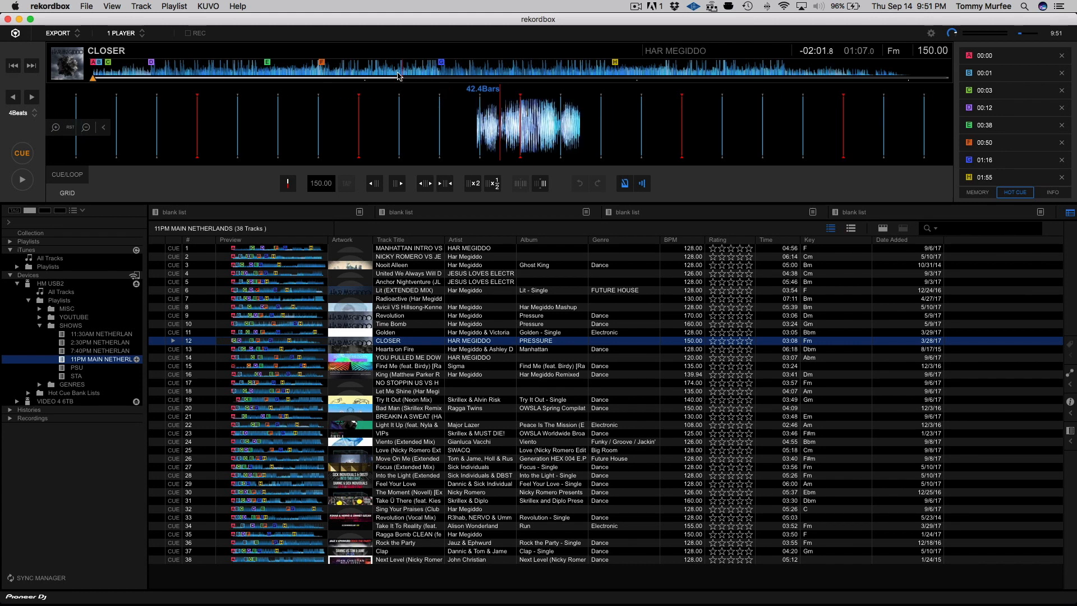
click(531, 76)
click(596, 76)
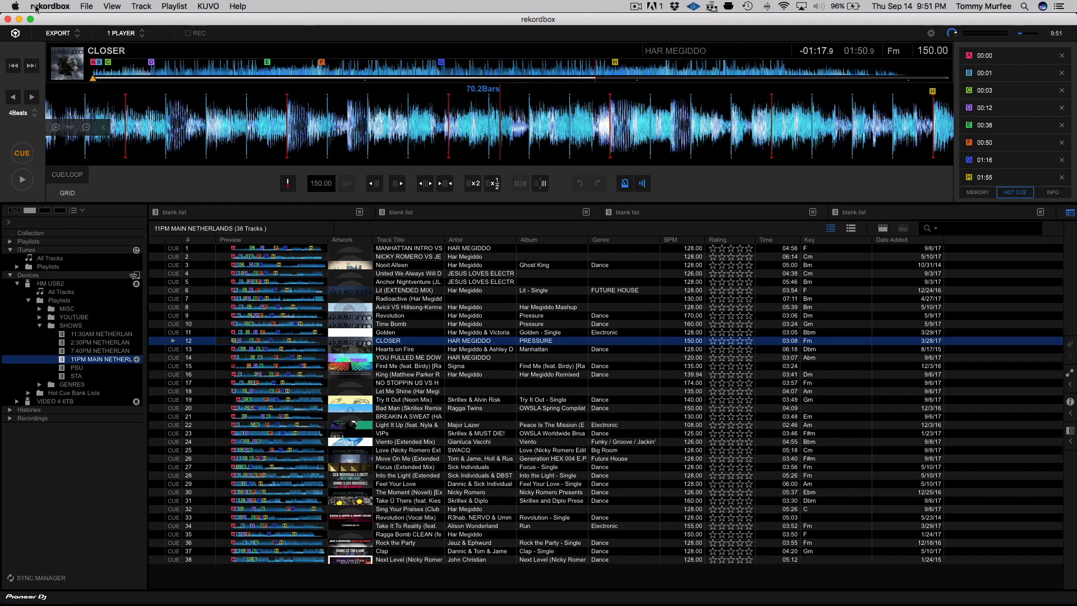
- Switch rekordbox from Export mode to Performance mode
click(57, 32)
click(61, 60)
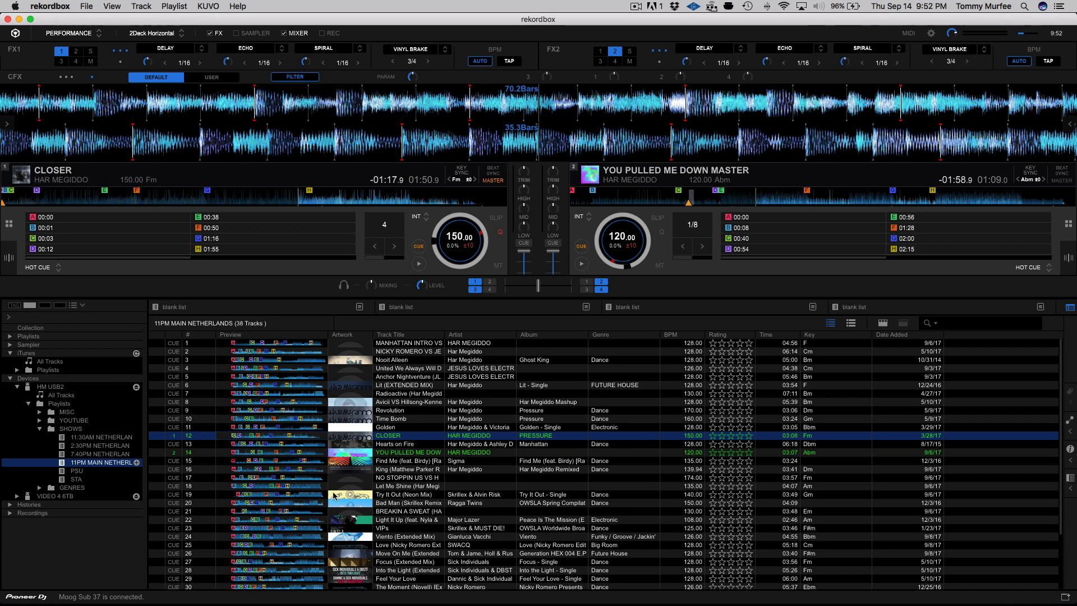
- Trigger hot cues A and C of YOU PULLED ME DOWN MASTER on deck 2
scroll(348, 488, down, 2)
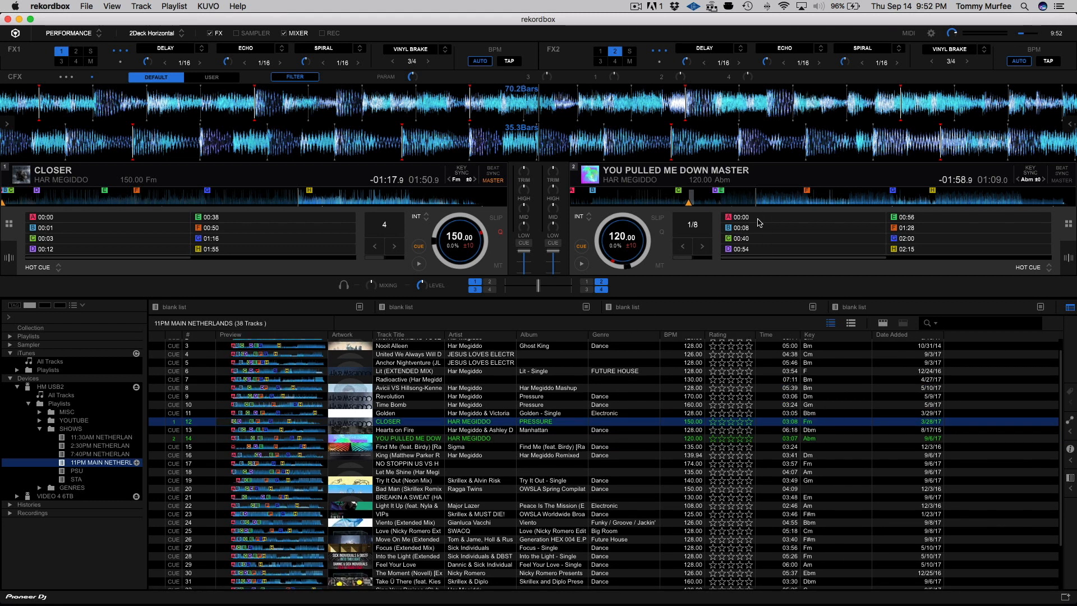
click(729, 219)
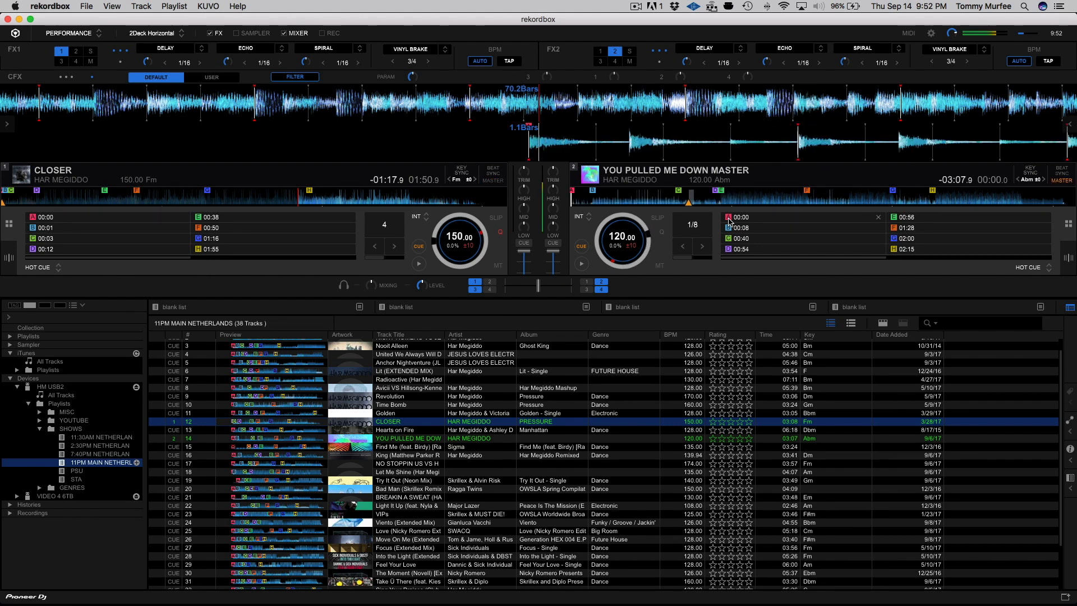
click(730, 238)
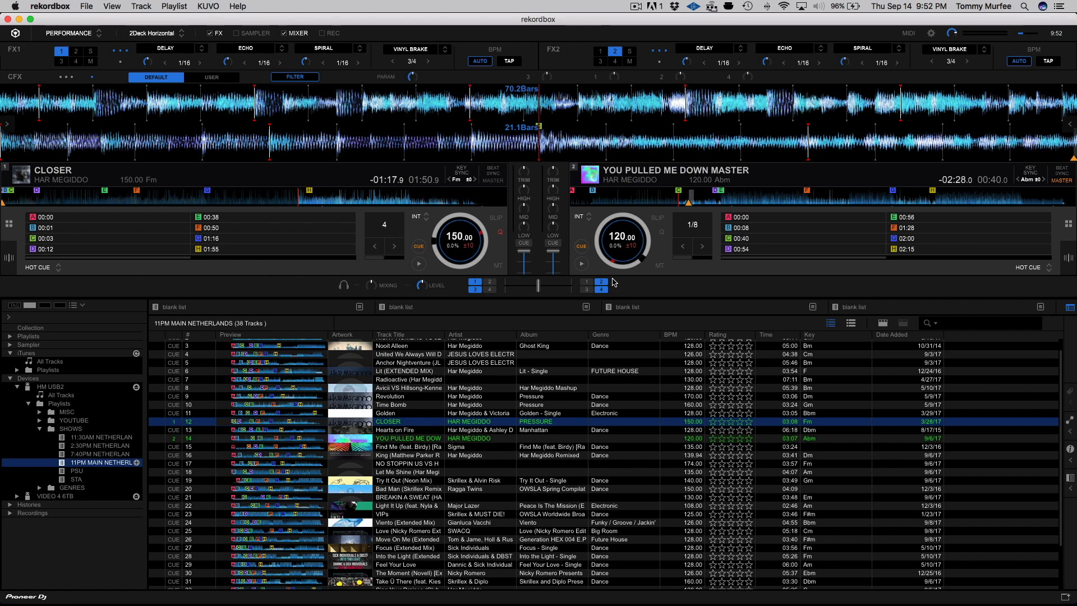
- Review deck 2's control modes (Absolute, Relative, Internal) and close the list without changing the mode
mouse_move(630, 235)
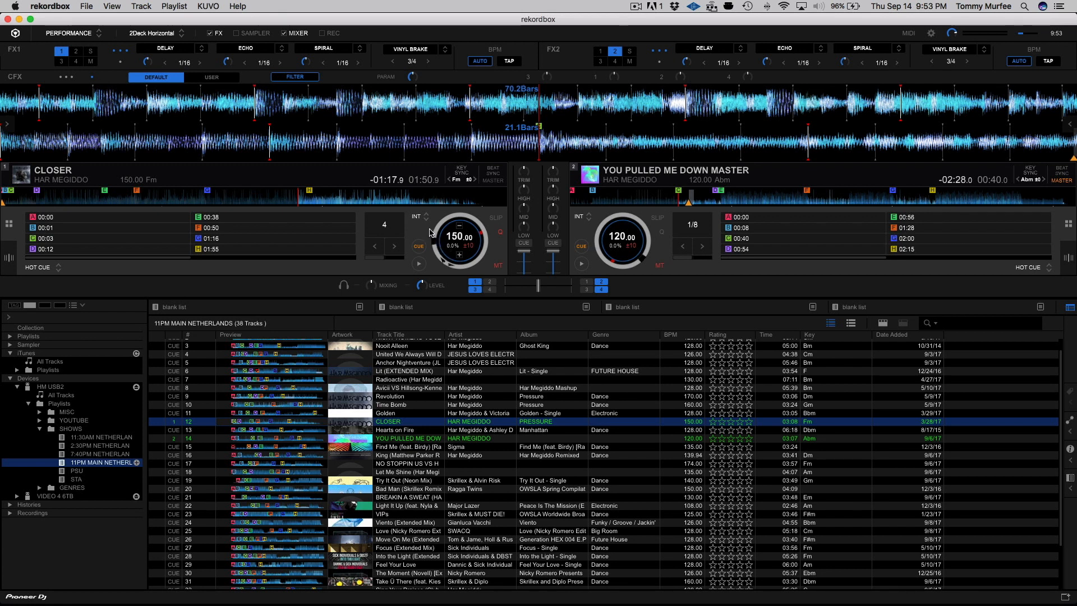
click(580, 218)
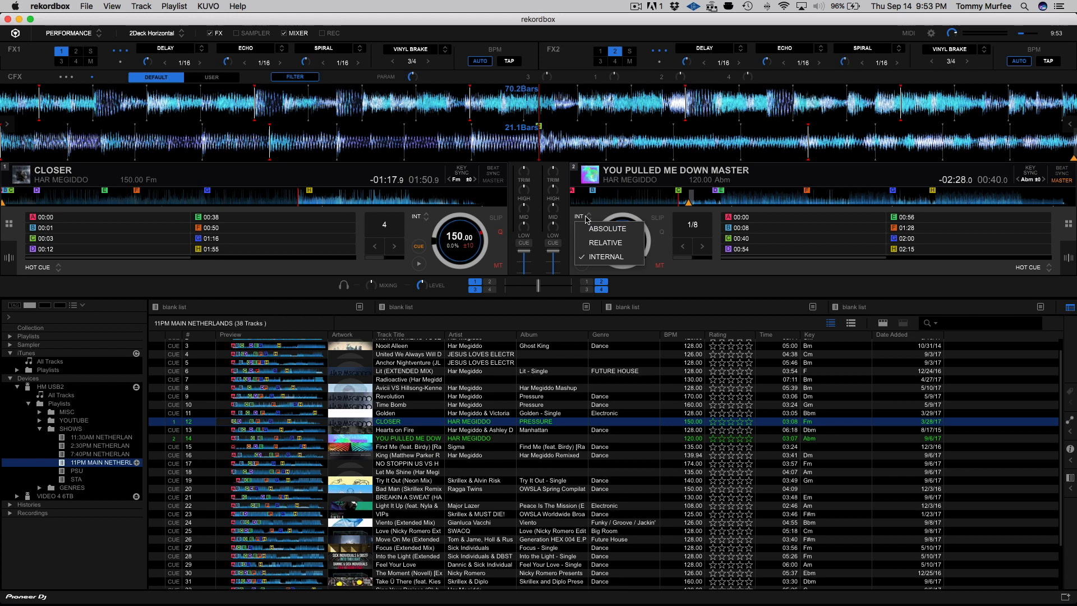
click(586, 219)
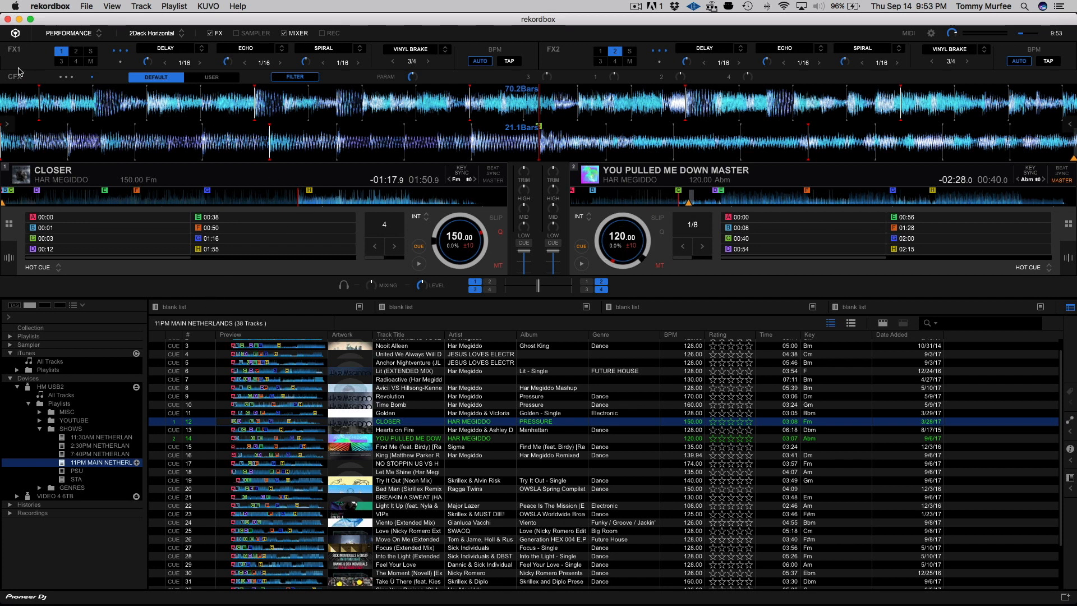
- Show the recording panel in Performance mode, and briefly show and hide the sampler panel
click(320, 33)
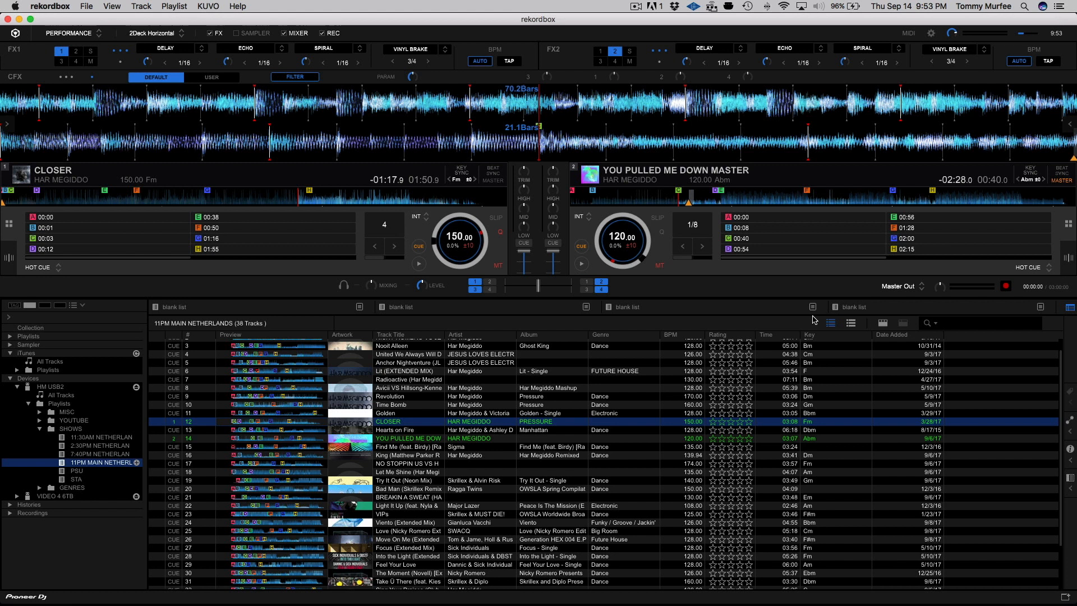
click(236, 34)
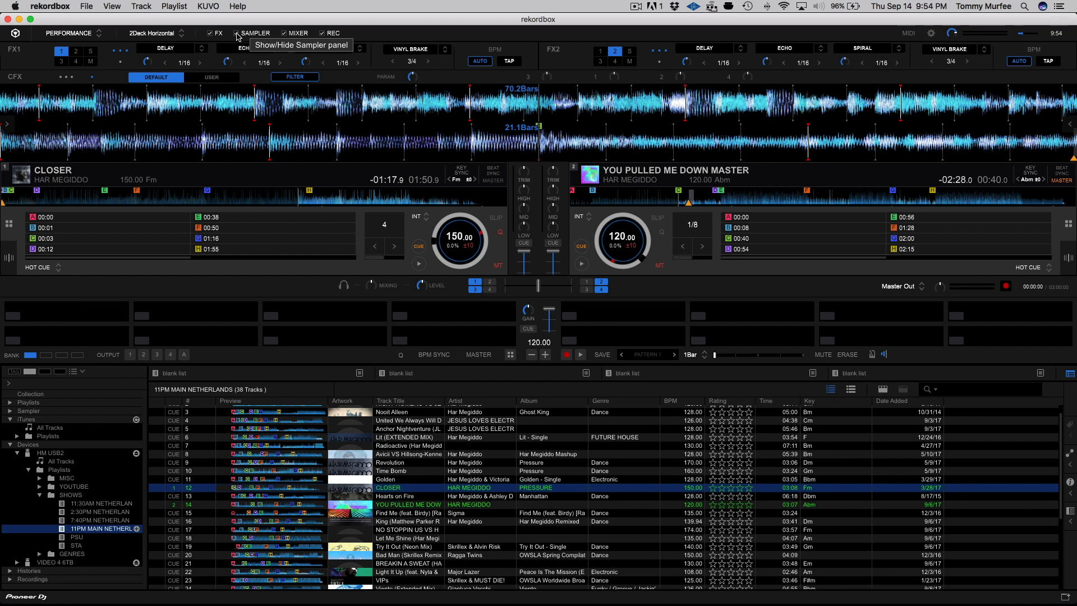
click(236, 34)
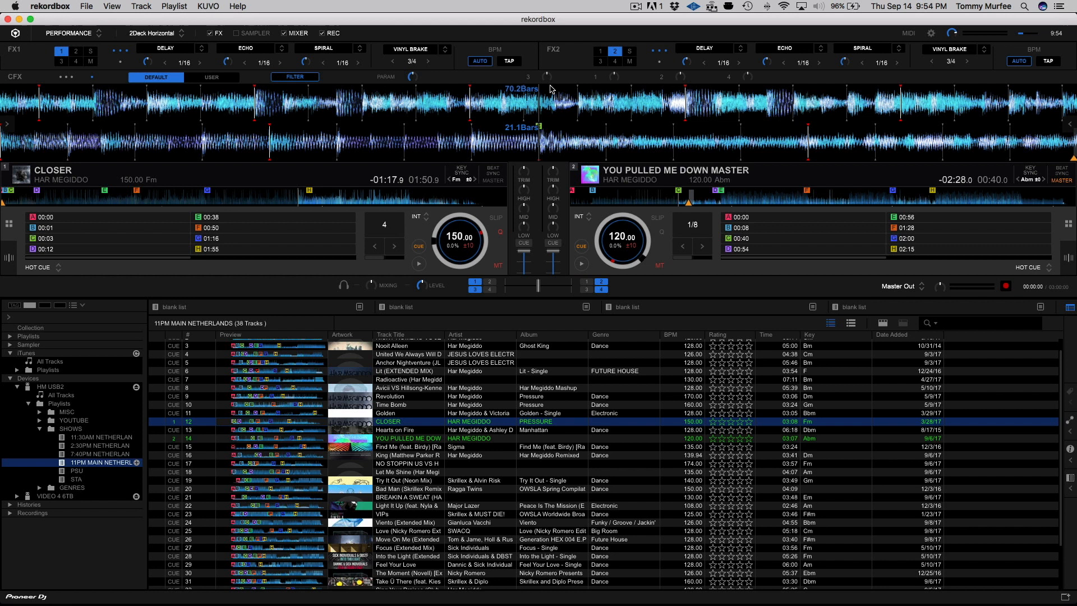
- Alternate deck 1 between the grid edit controls and the hot cue pads, ending on the hot cues
click(10, 258)
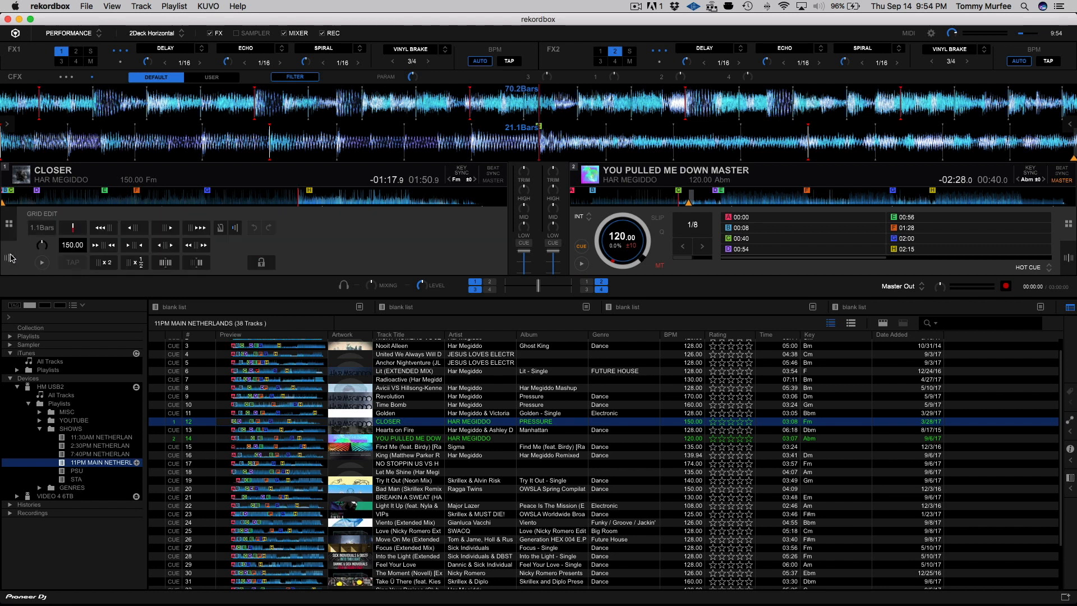
click(10, 258)
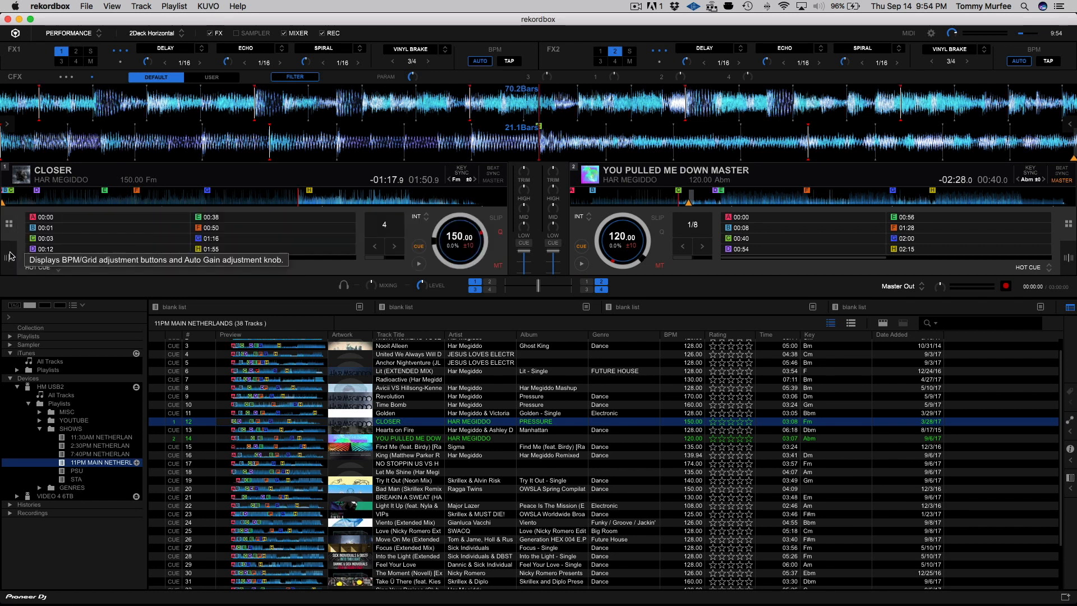
click(10, 257)
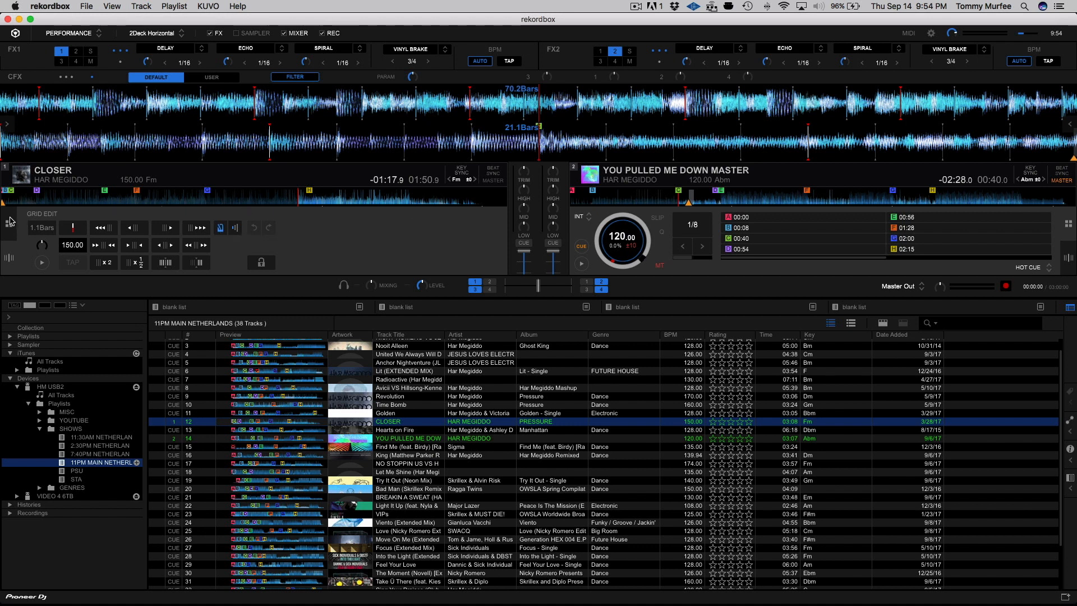
click(10, 221)
- Play CLOSER while toggling the metronome in its grid edit controls, and pause it with the hot cue pads shown
click(419, 264)
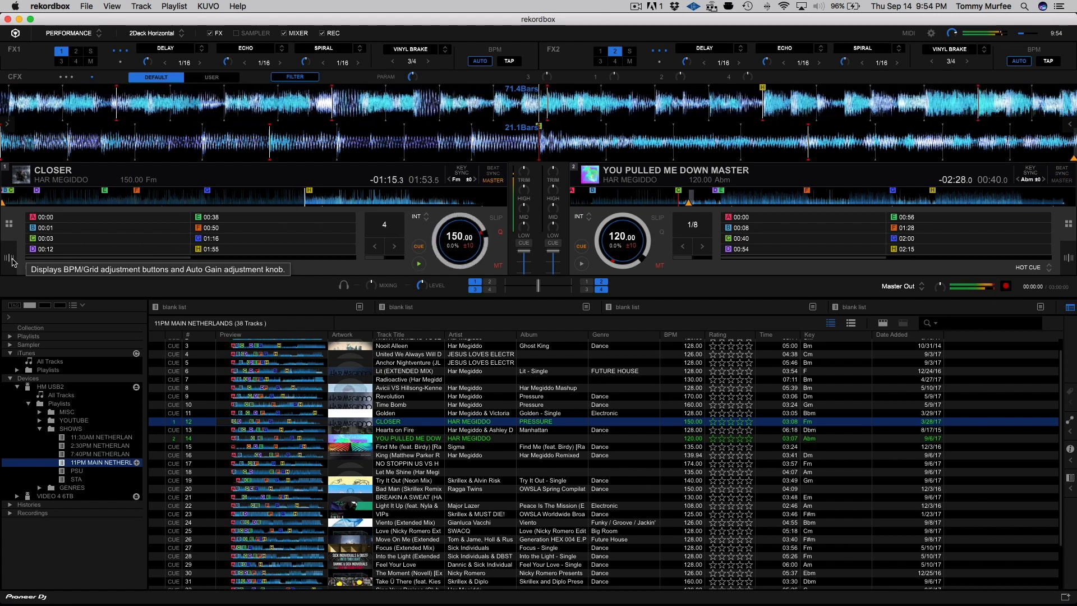
click(11, 259)
click(221, 228)
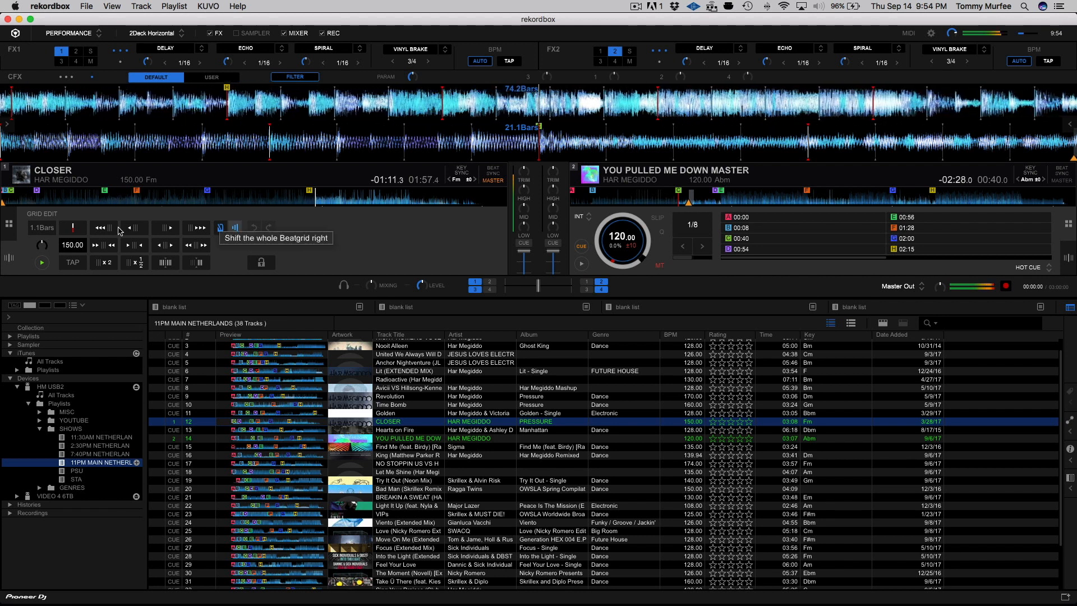
click(10, 231)
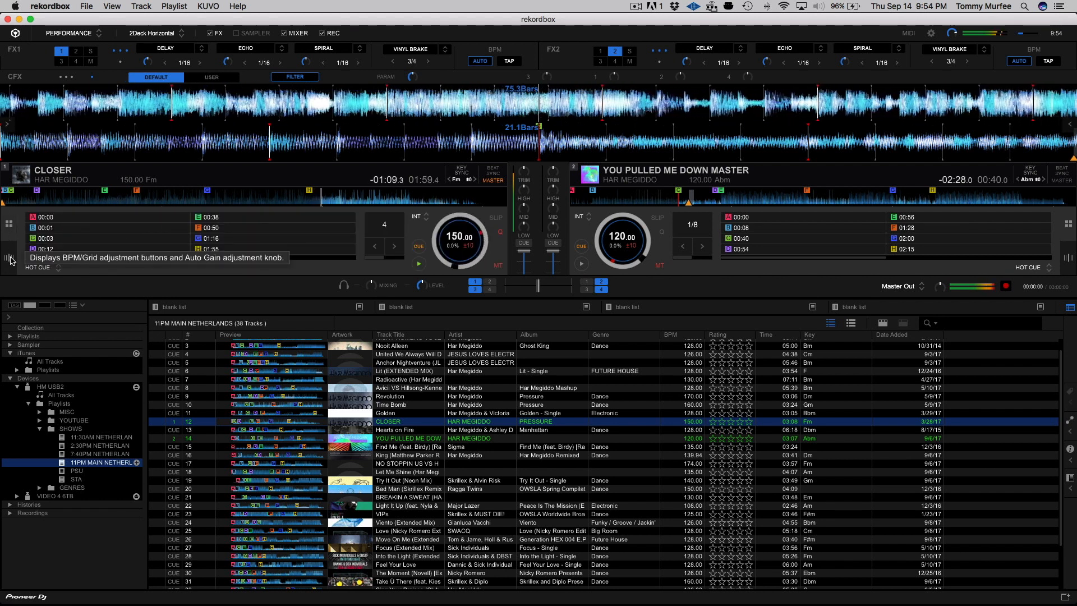
click(10, 257)
click(9, 224)
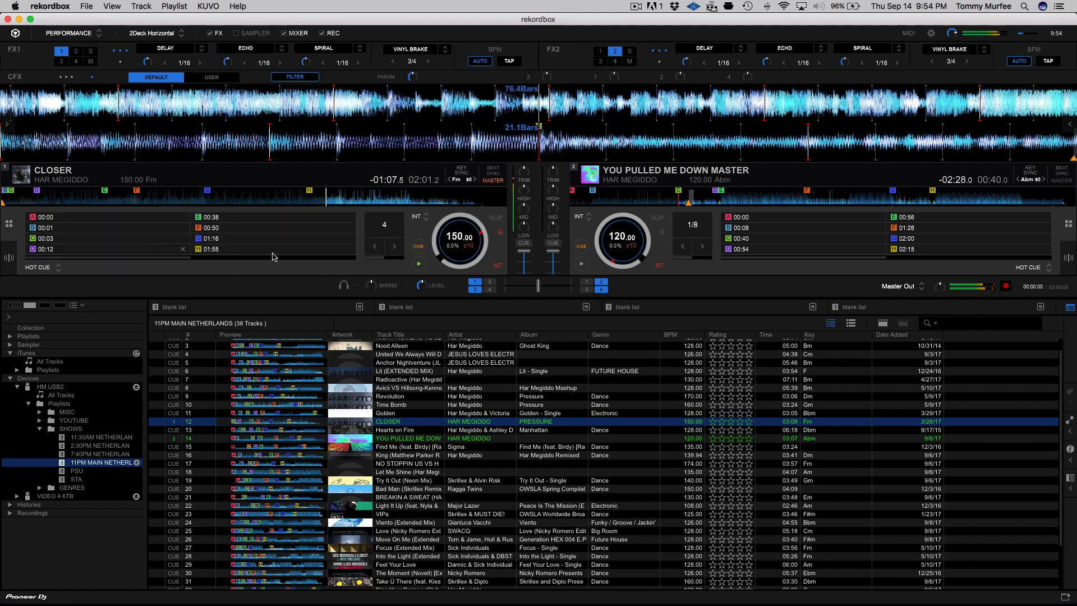
click(418, 264)
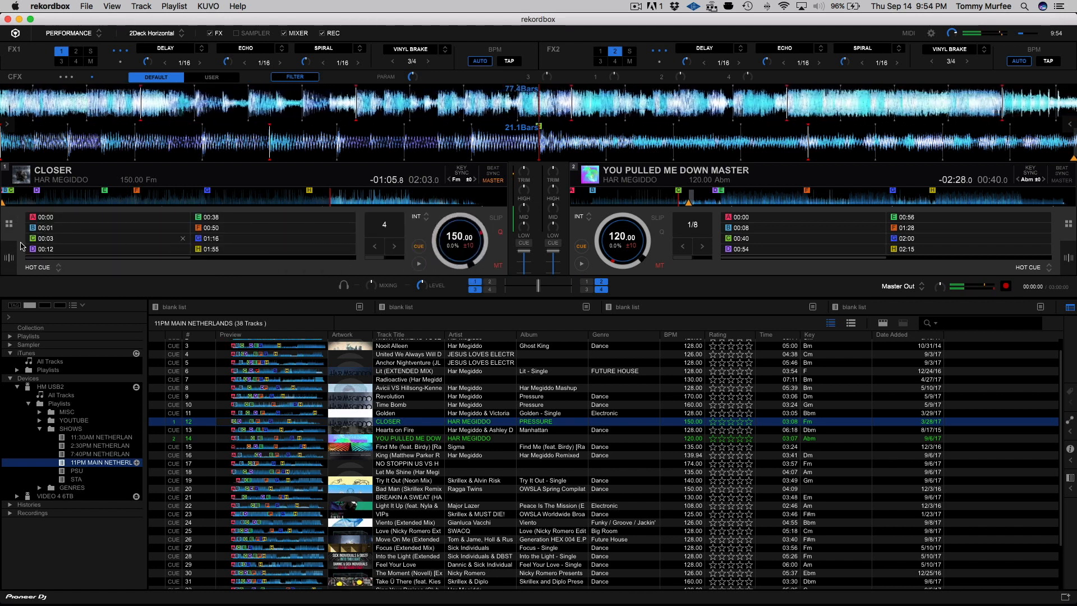
- Switch deck 1's pads to PAD FX and assign the REVERB beat effect to the fourth SLIP LOOP pad
click(8, 258)
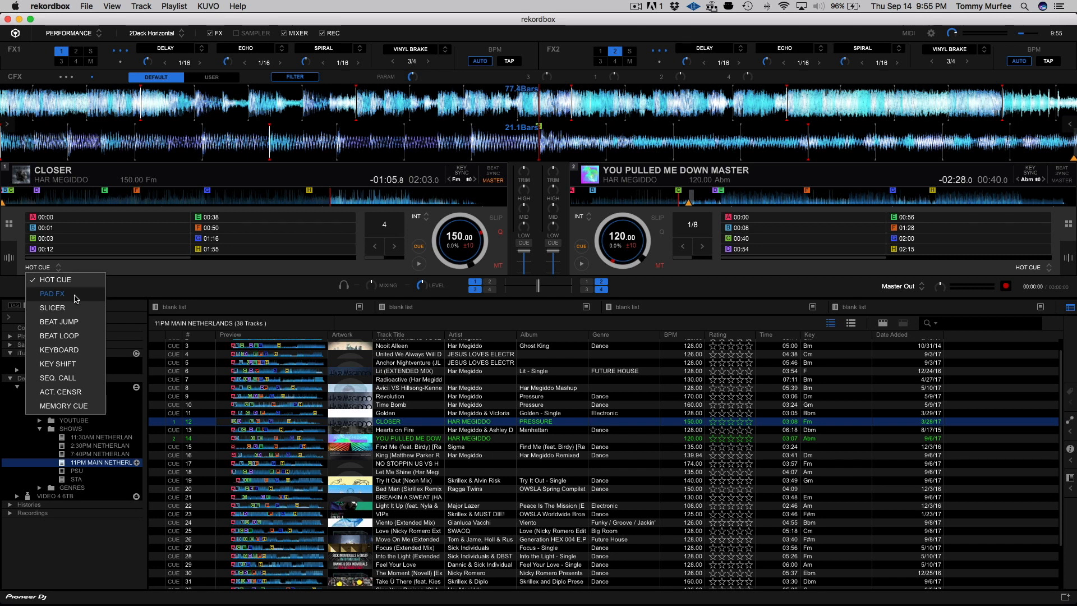
click(75, 294)
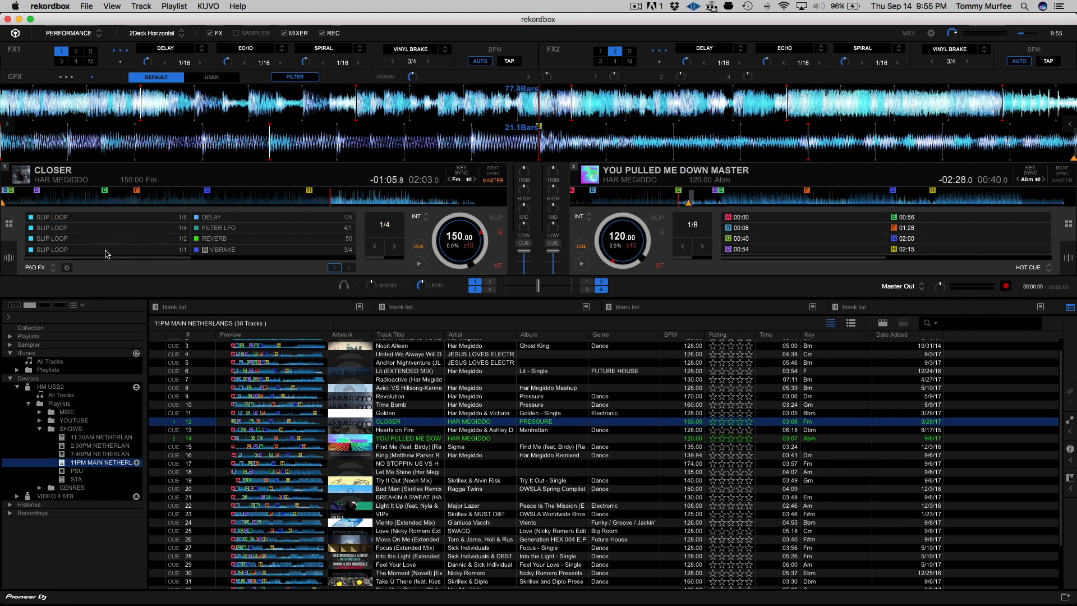
click(67, 267)
click(93, 249)
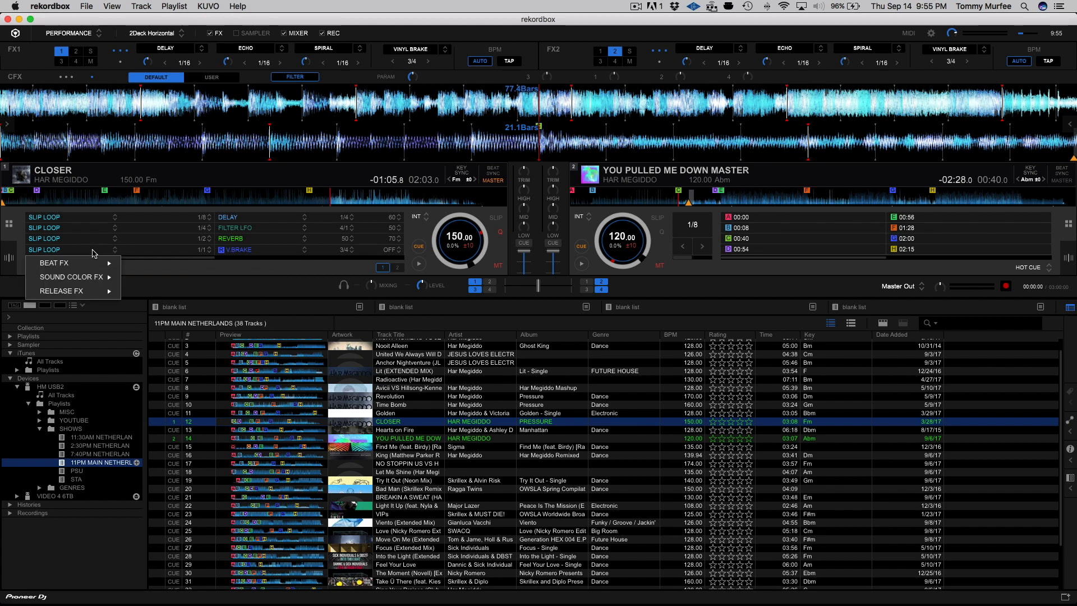
mouse_move(91, 263)
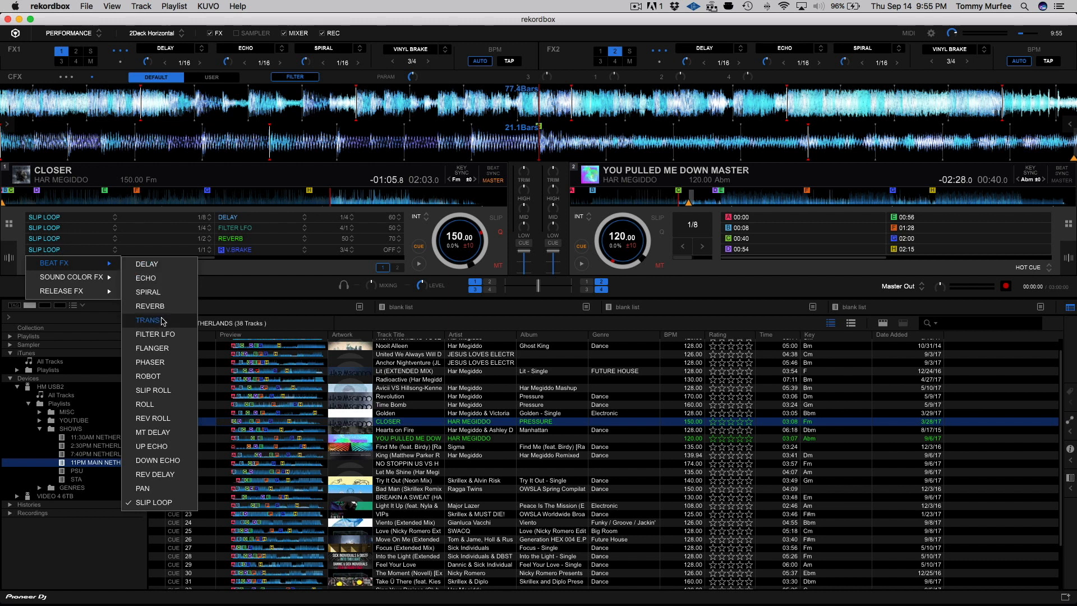
click(164, 309)
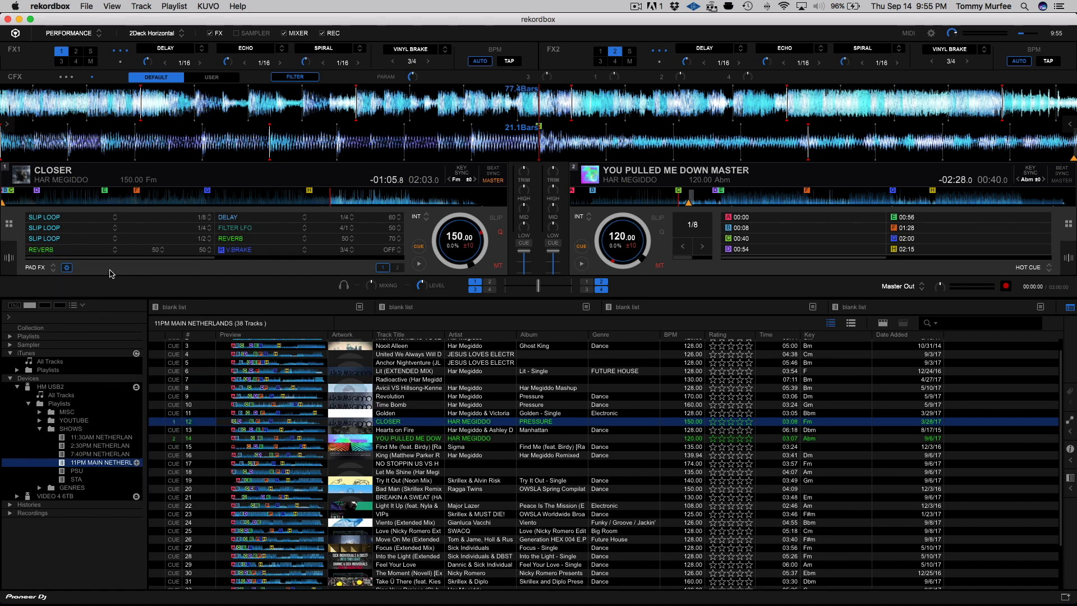
- Review the BEAT FX, SOUND COLOR FX and RELEASE FX choices for deck 1's REVERB pad without changing the assignment
click(74, 251)
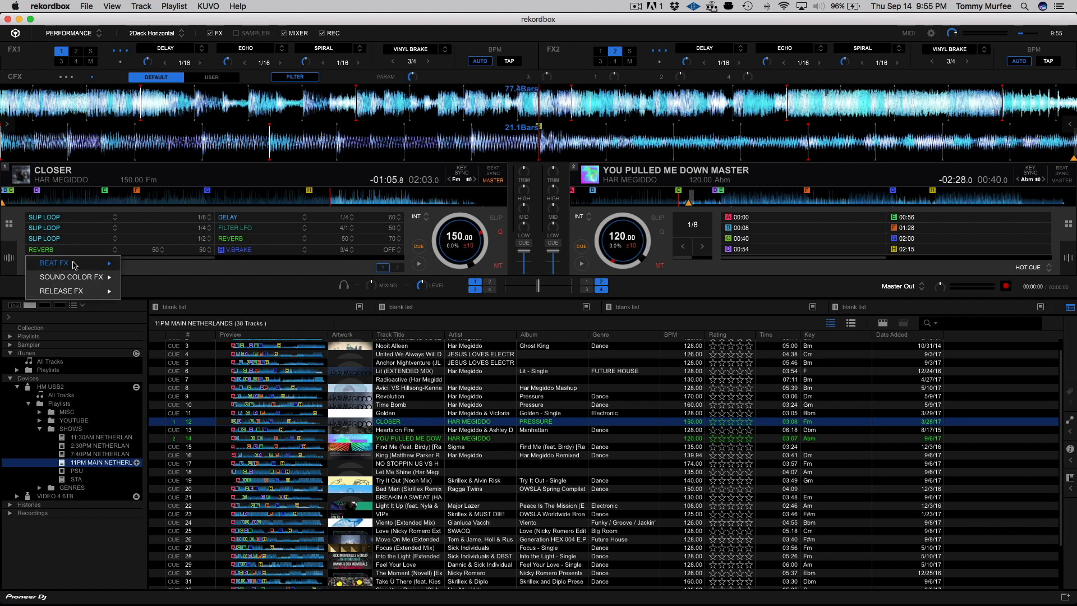
mouse_move(78, 263)
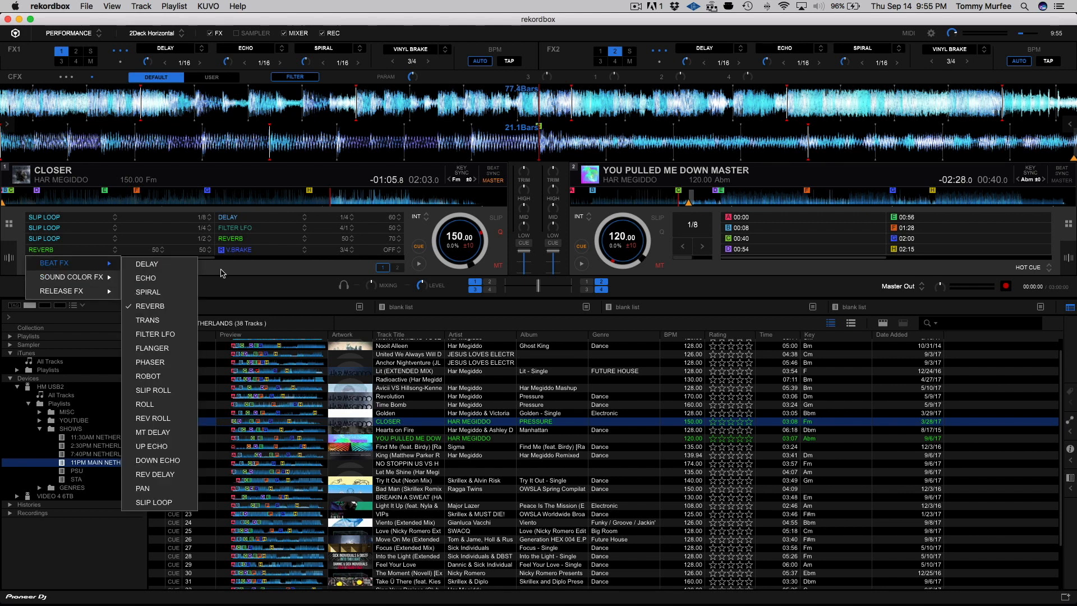
click(220, 269)
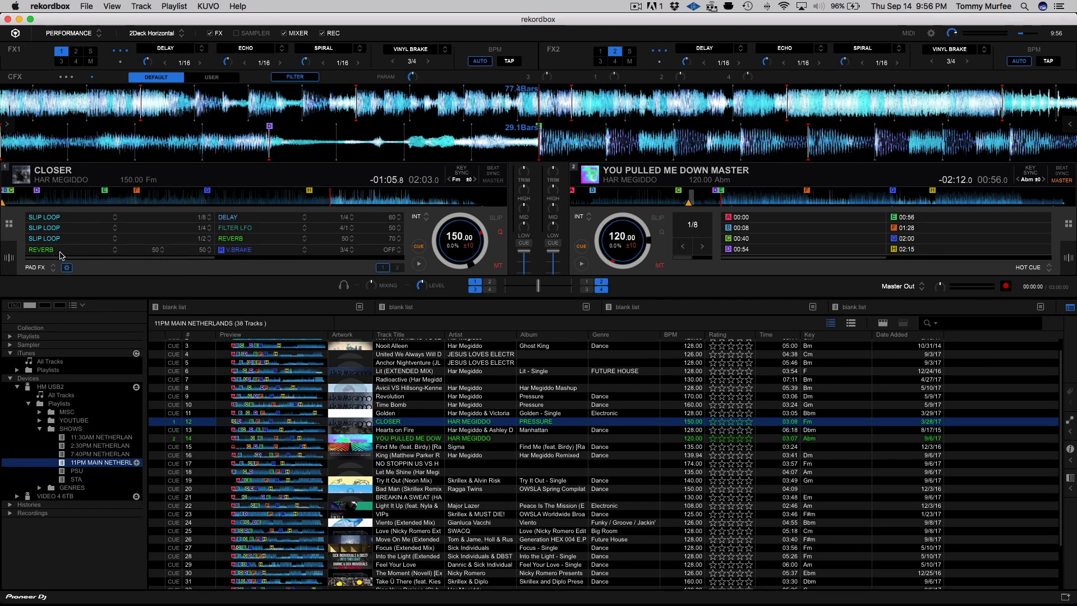
click(61, 256)
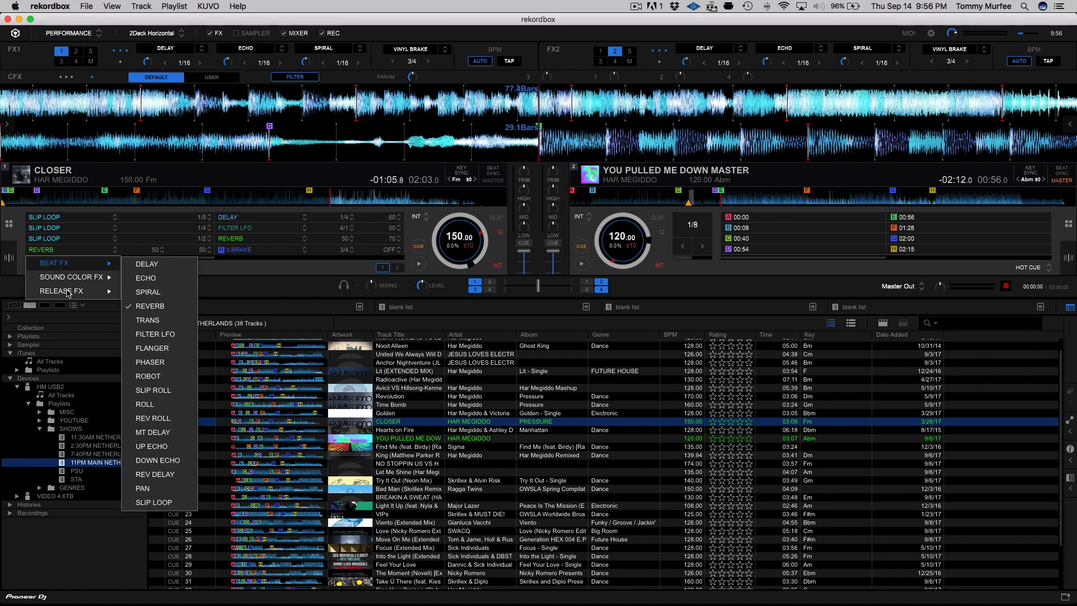
mouse_move(67, 292)
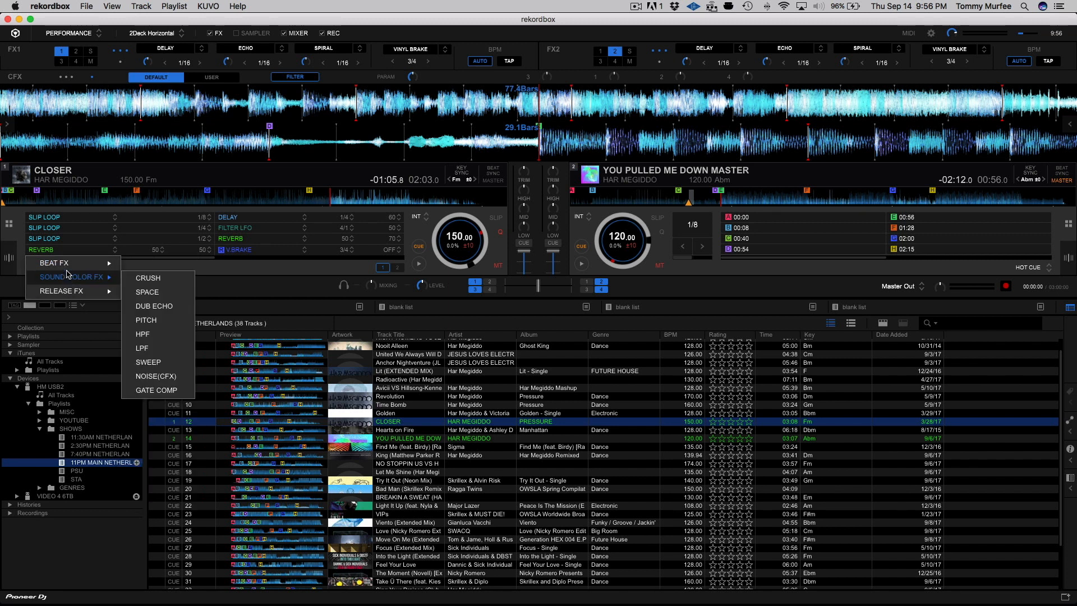
mouse_move(68, 266)
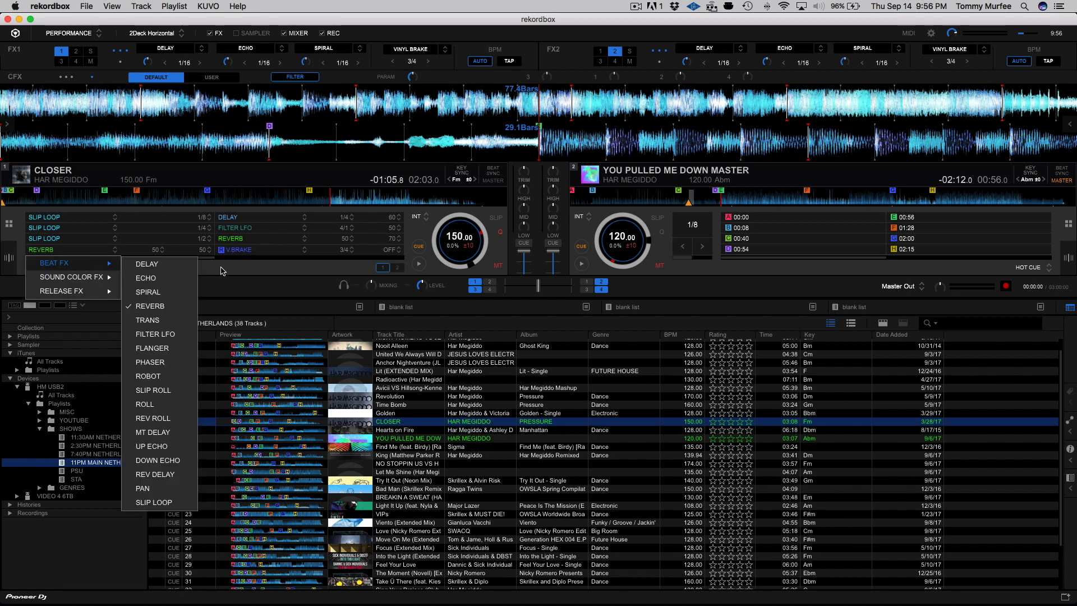
click(220, 266)
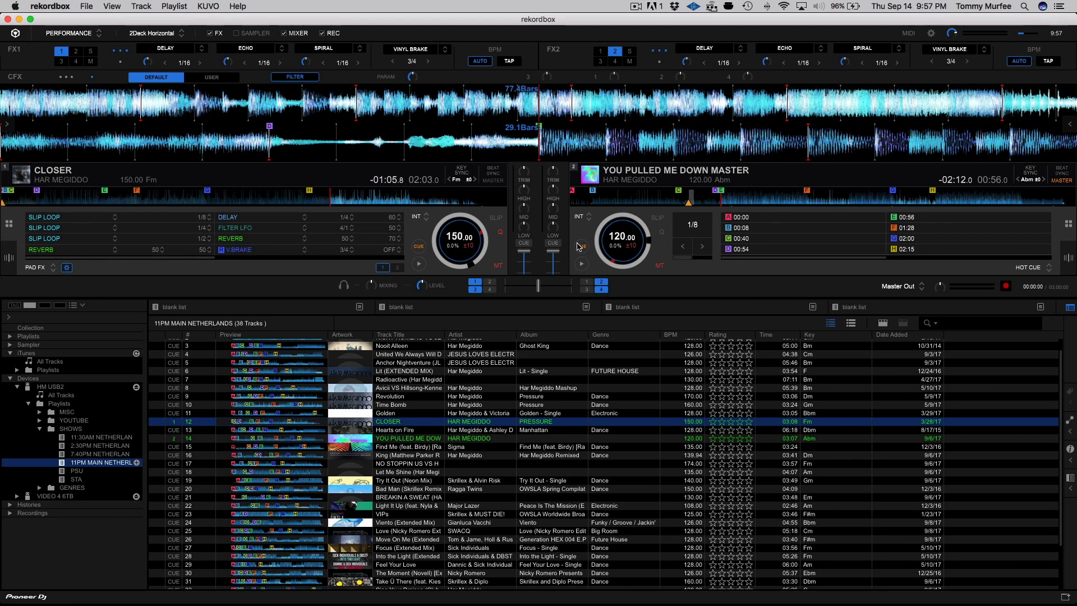
- Expand the track browser over the decks and restore it, and look through the CFX effect choices for a channel set to FILTER
key(space)
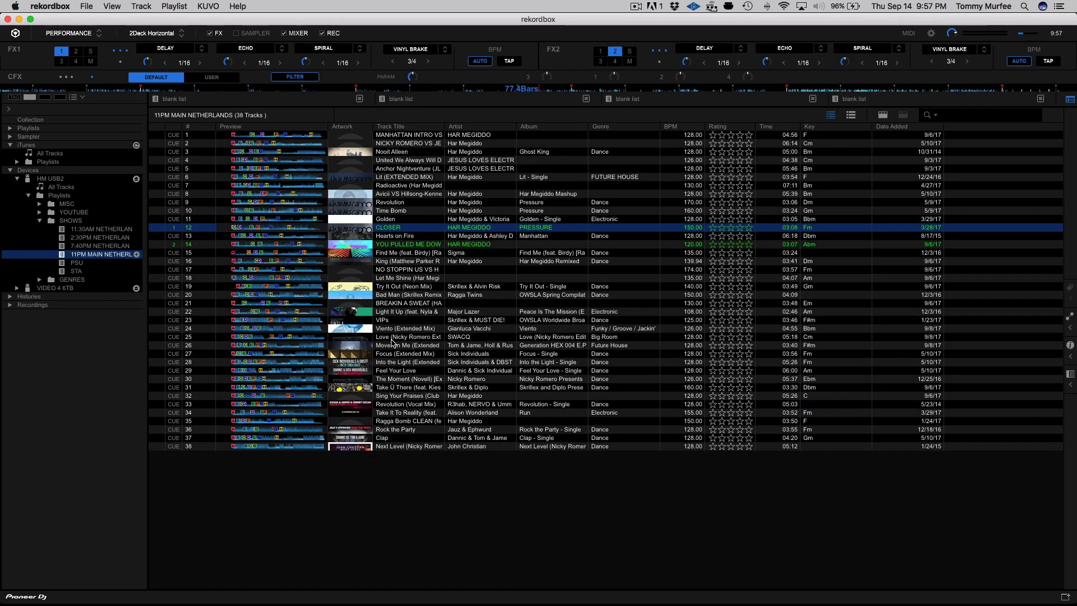
key(space)
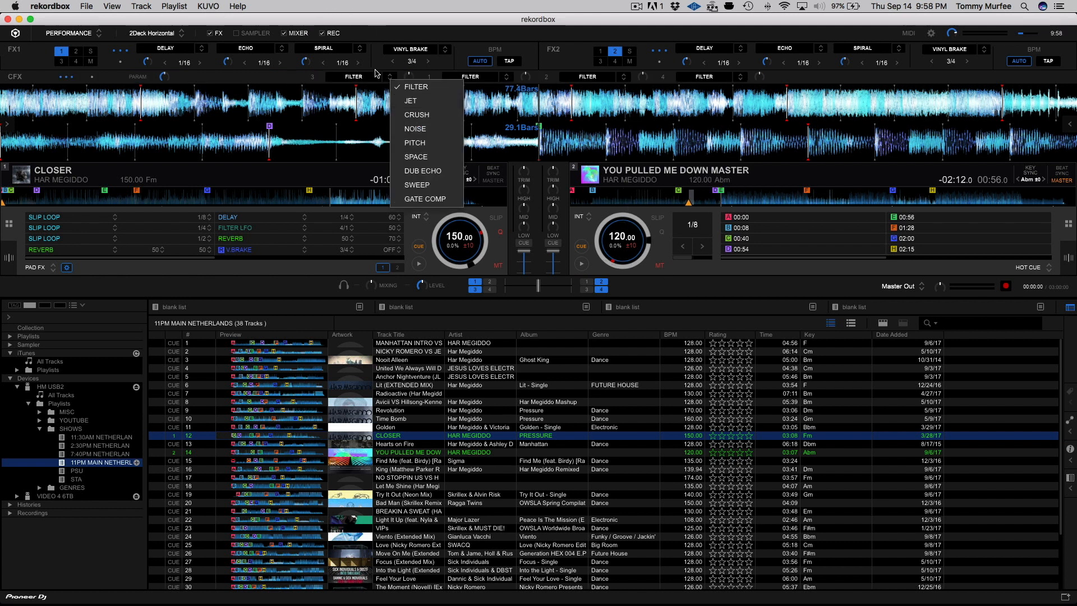
click(290, 82)
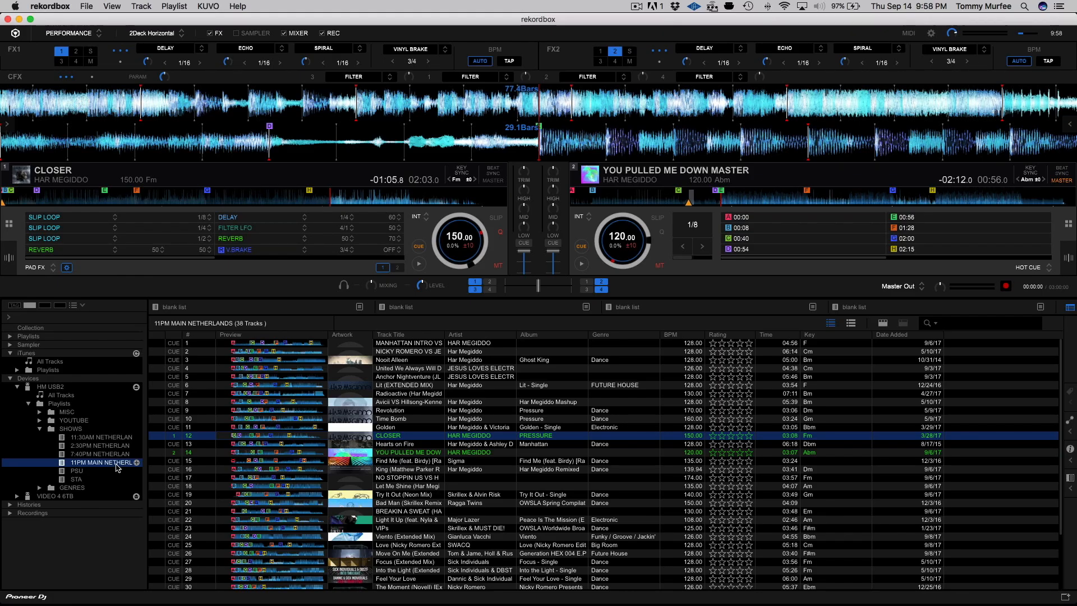
- Try the blank palette lists with the 11PM MAIN NETHERLANDS playlist, and open the 11:30AM NETHERLANDS 2017 playlist
drag(118, 466, 236, 310)
click(220, 308)
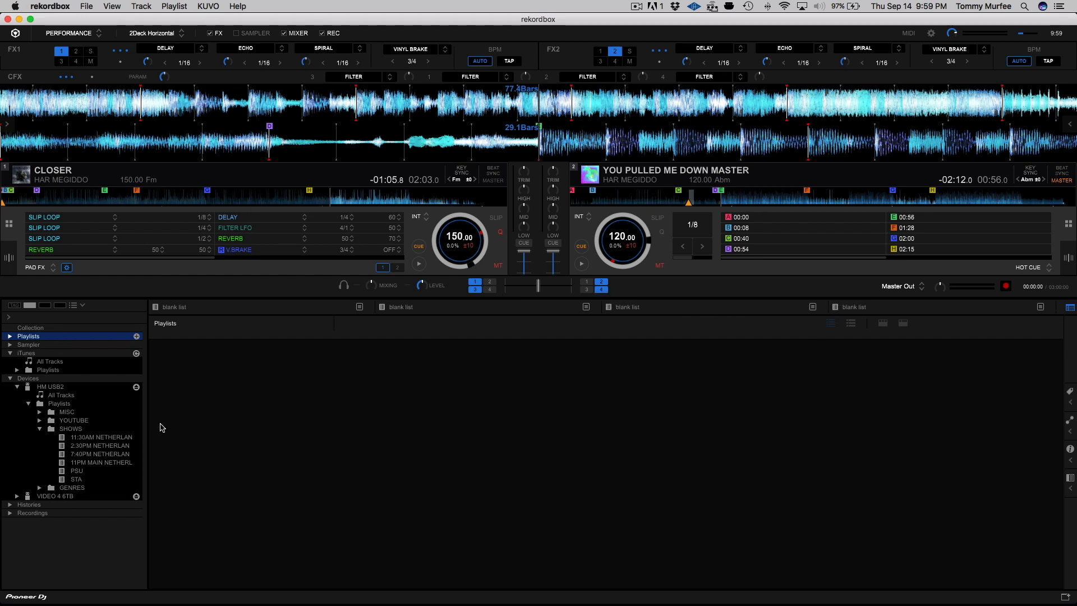
click(95, 439)
click(95, 440)
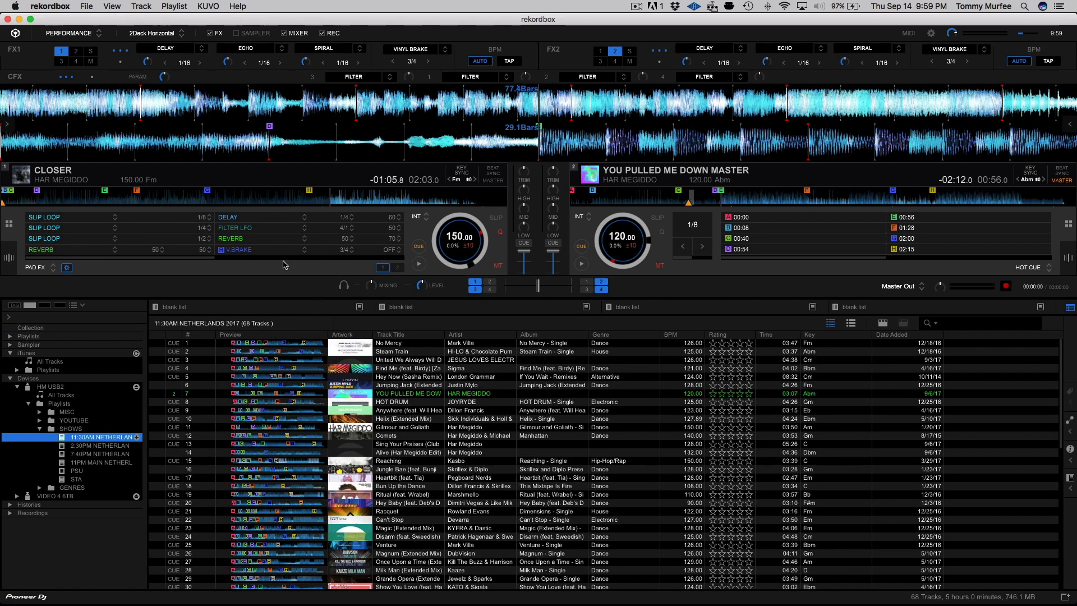
click(425, 308)
click(338, 302)
- Browse the 2:30PM, 7:40PM and 11PM NETHERLANDS playlists in the SHOWS folder, ending on 11PM MAIN NETHERLANDS
click(98, 443)
click(99, 462)
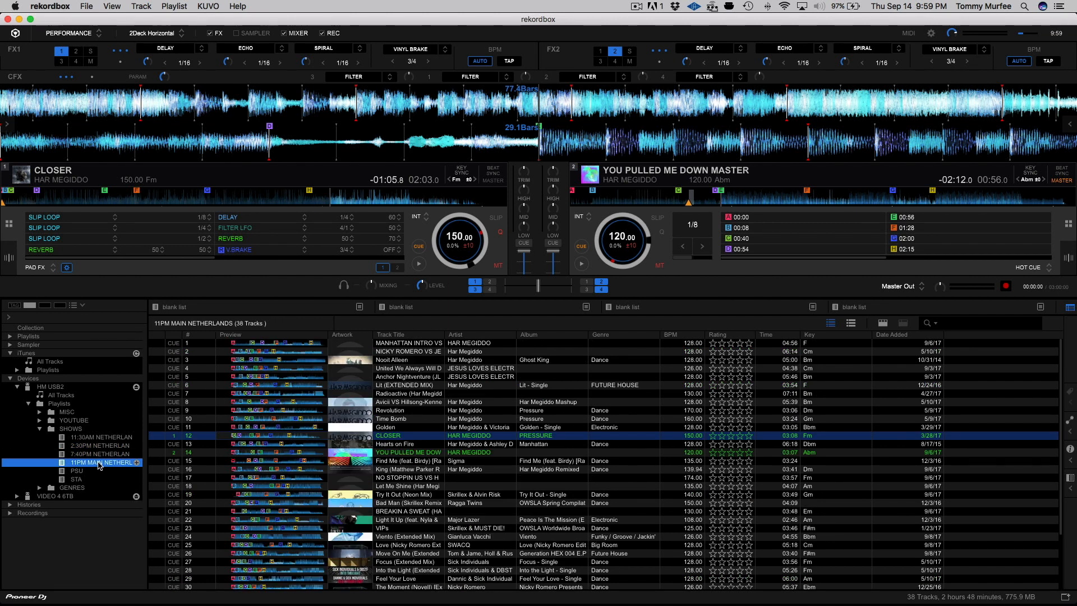
click(101, 447)
click(102, 455)
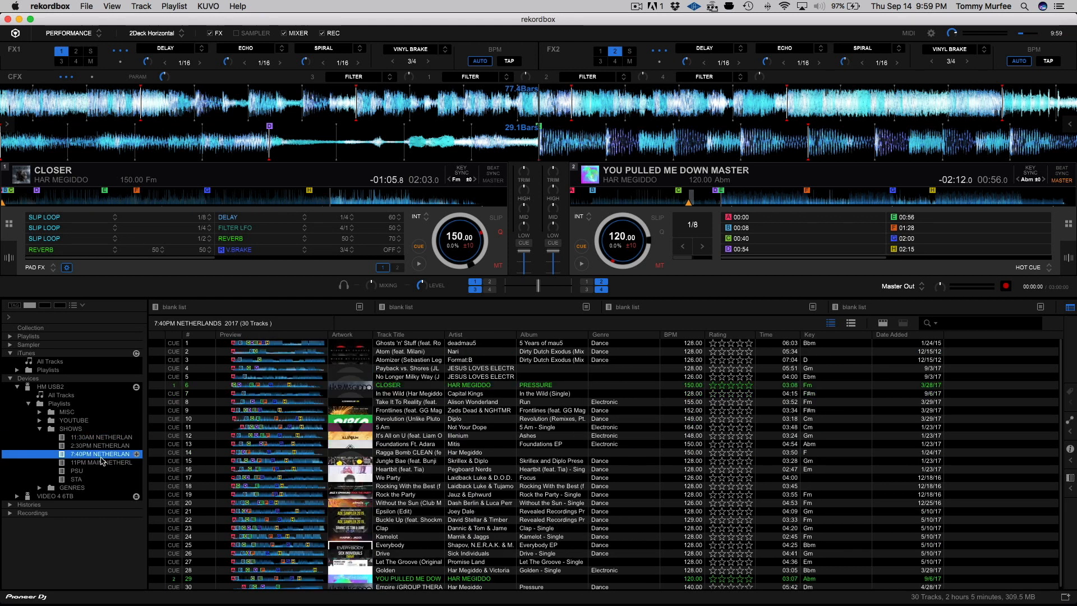
click(102, 462)
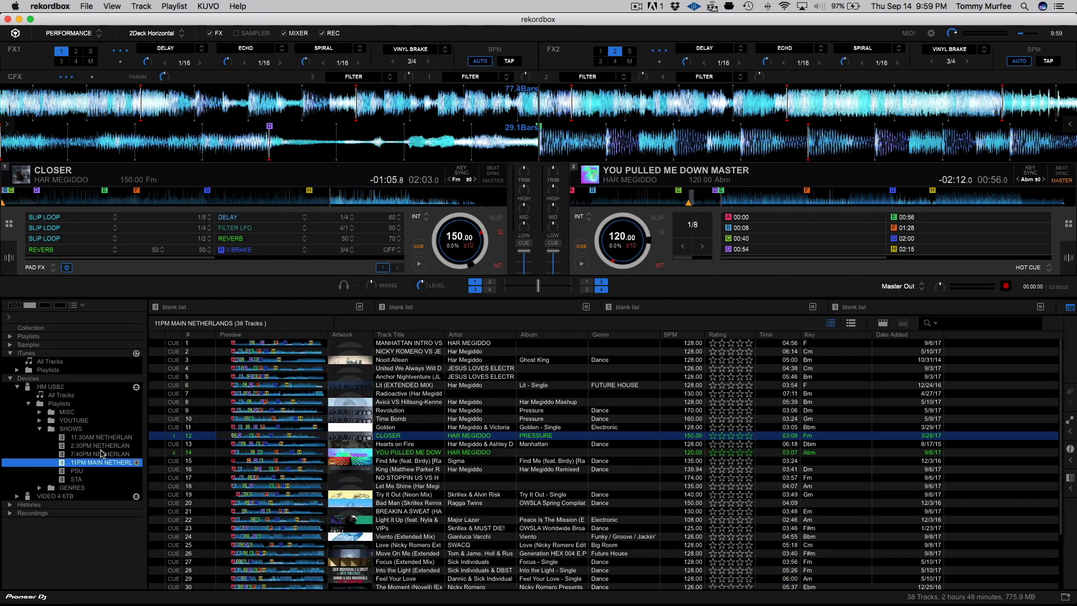